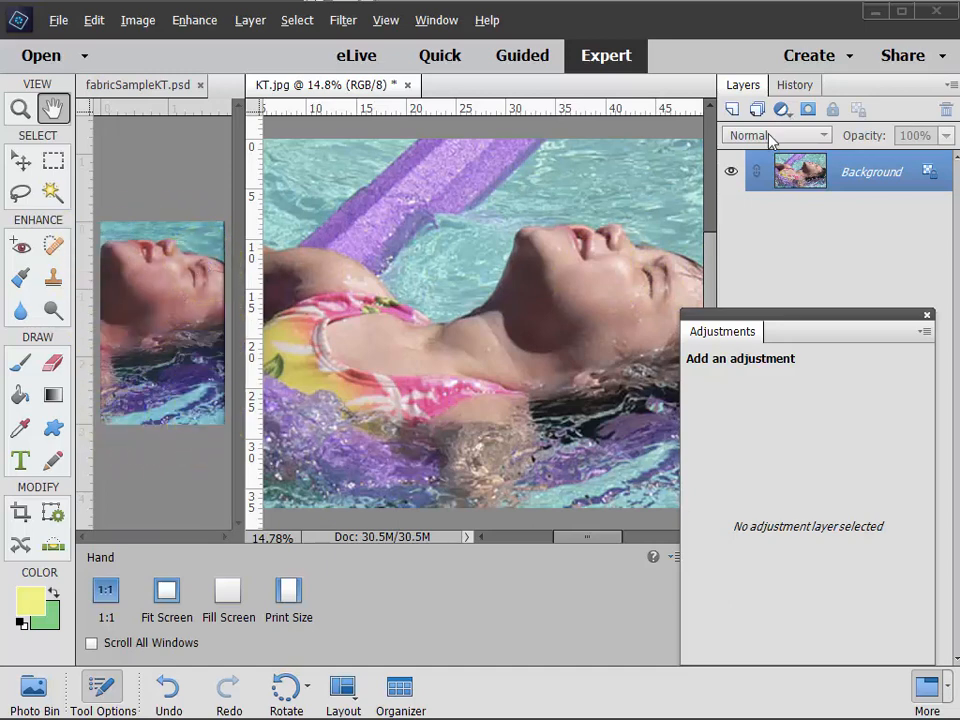
Convert the Background into a regular layer named "original".
left_click(881, 175)
double_click(881, 175)
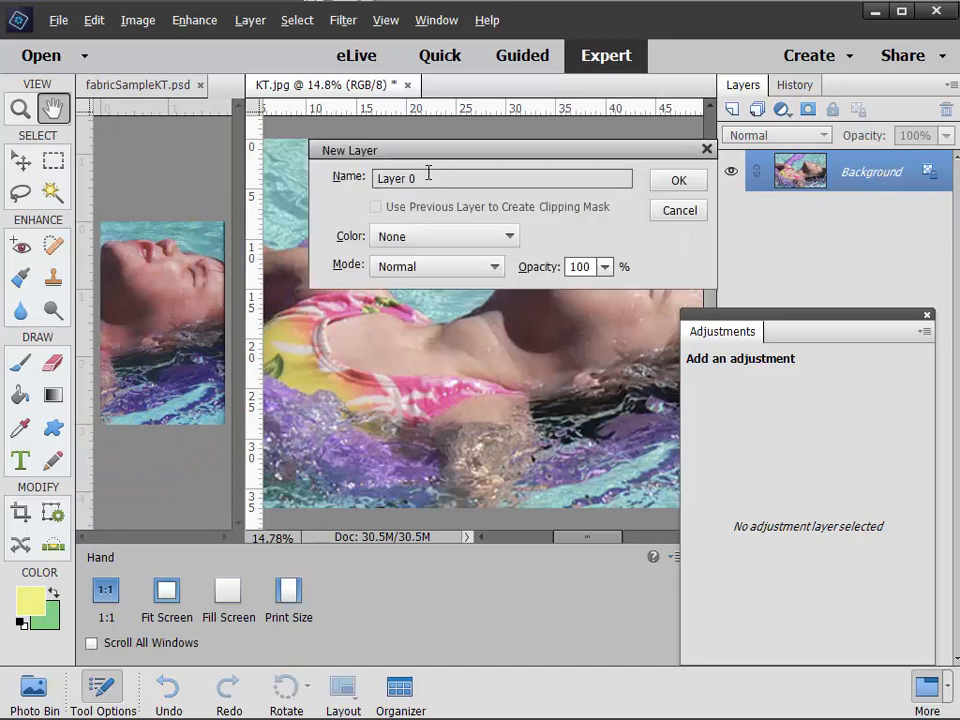
left_click_drag(431, 178, 369, 178)
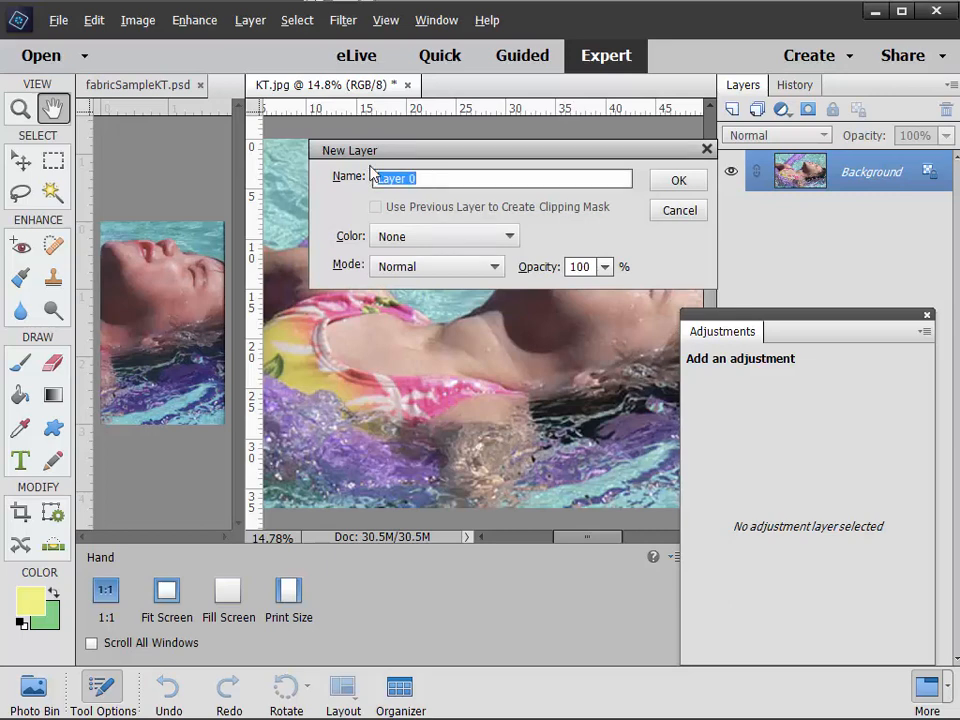
type("Cor")
key("Return")
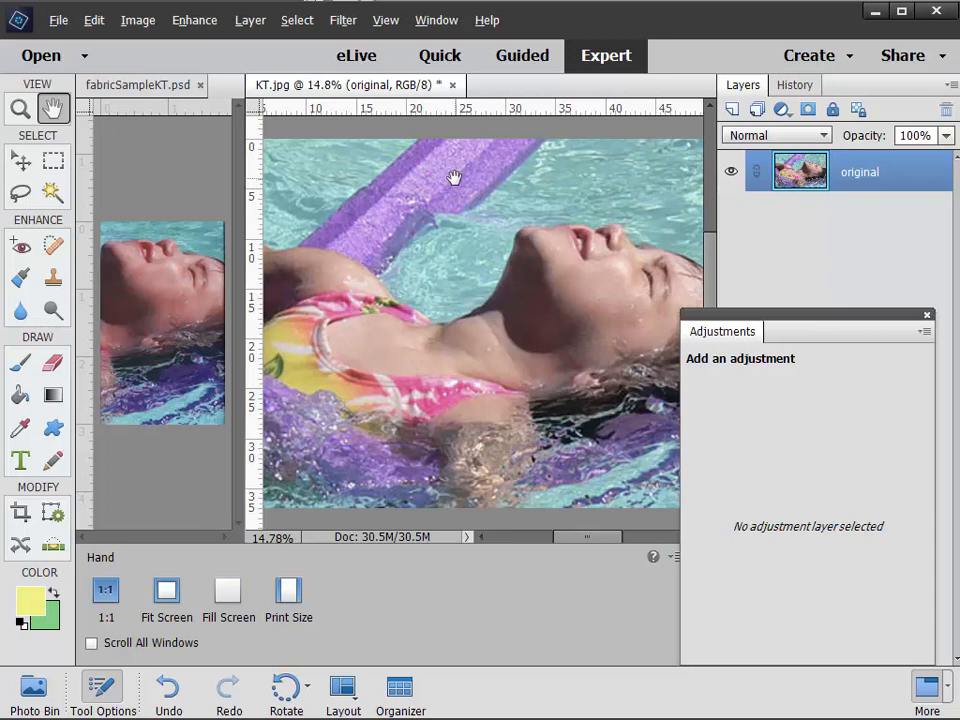
Set the KT.jpg image resolution to 300 pixels/inch with Resample Image turned off.
left_click(143, 22)
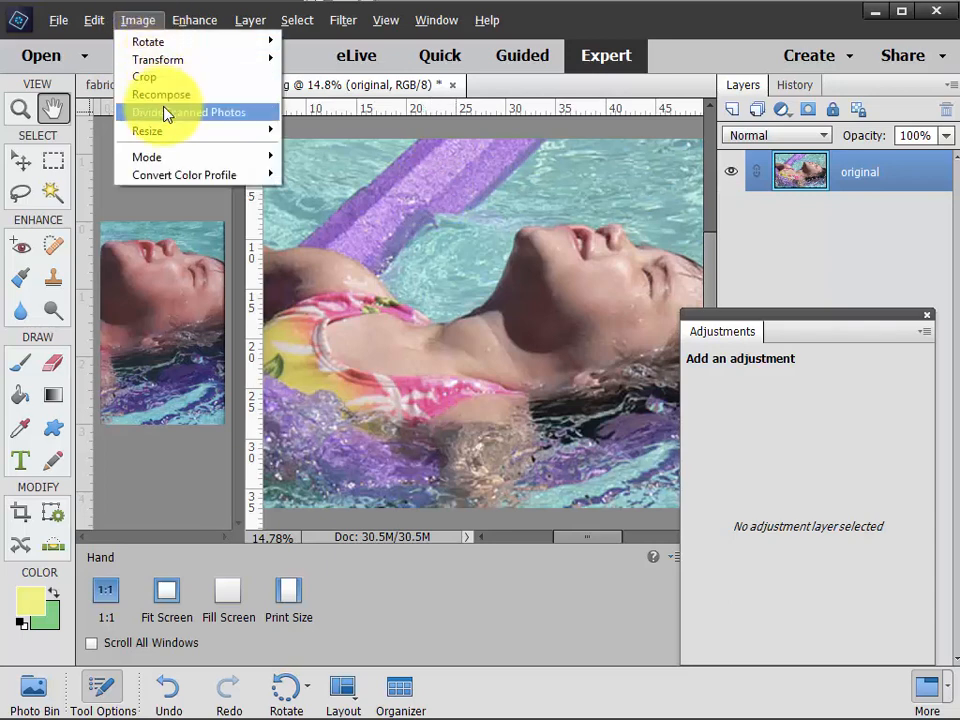
mouse_move(171, 134)
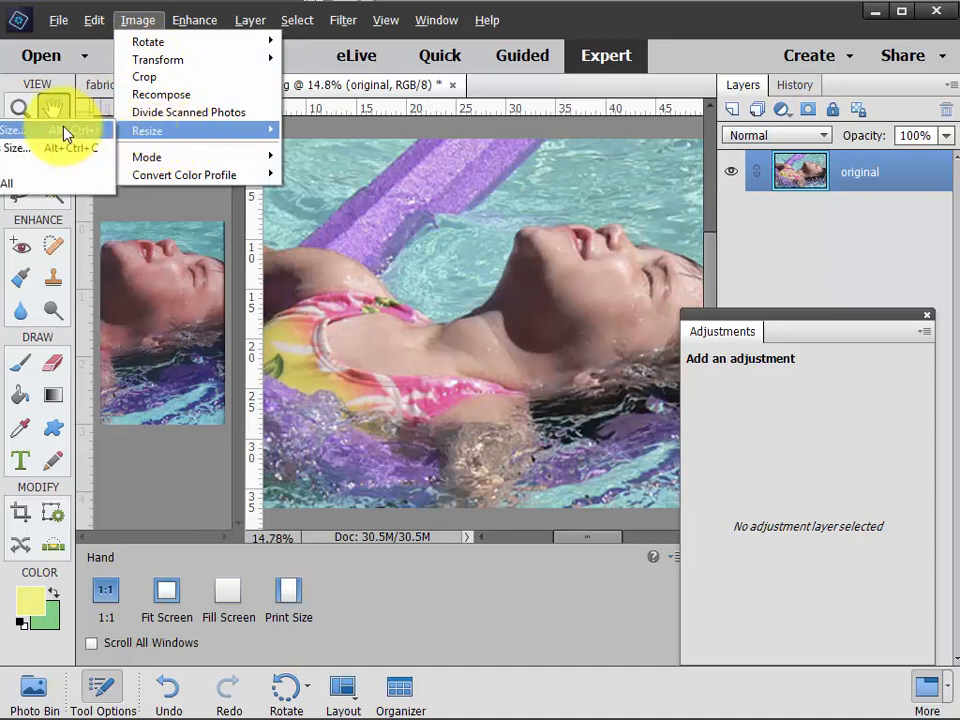
left_click(64, 130)
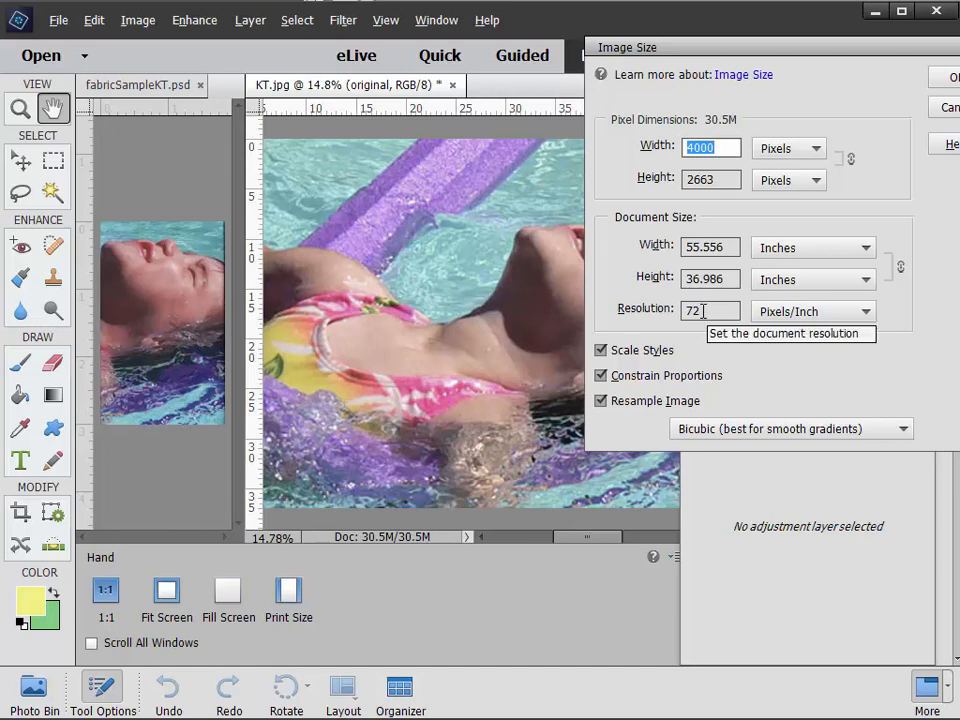
double_click(703, 311)
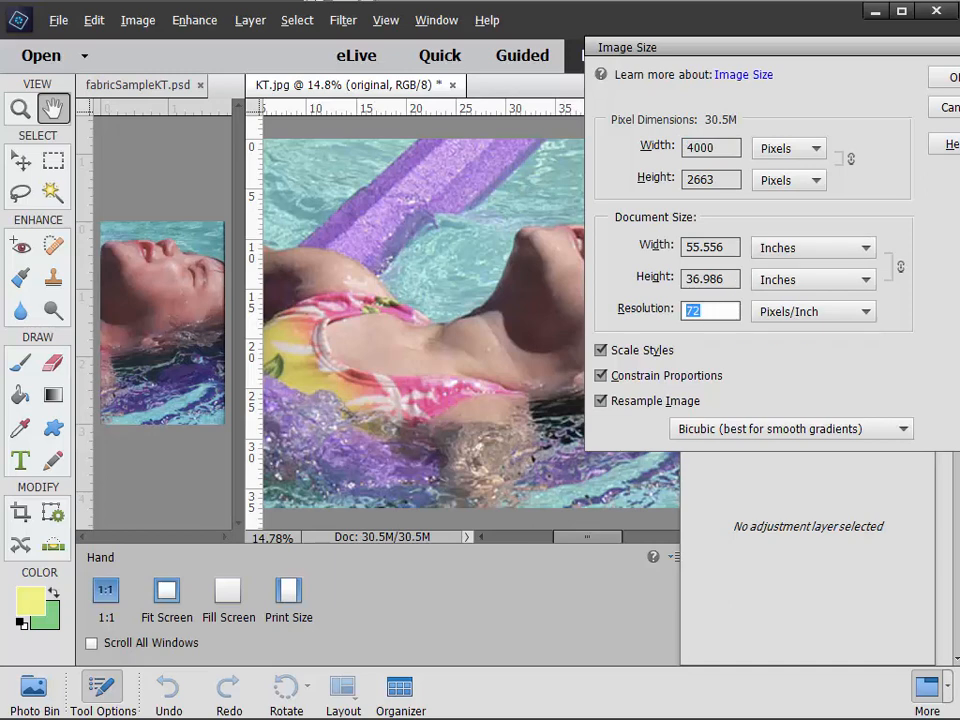
left_click(601, 401)
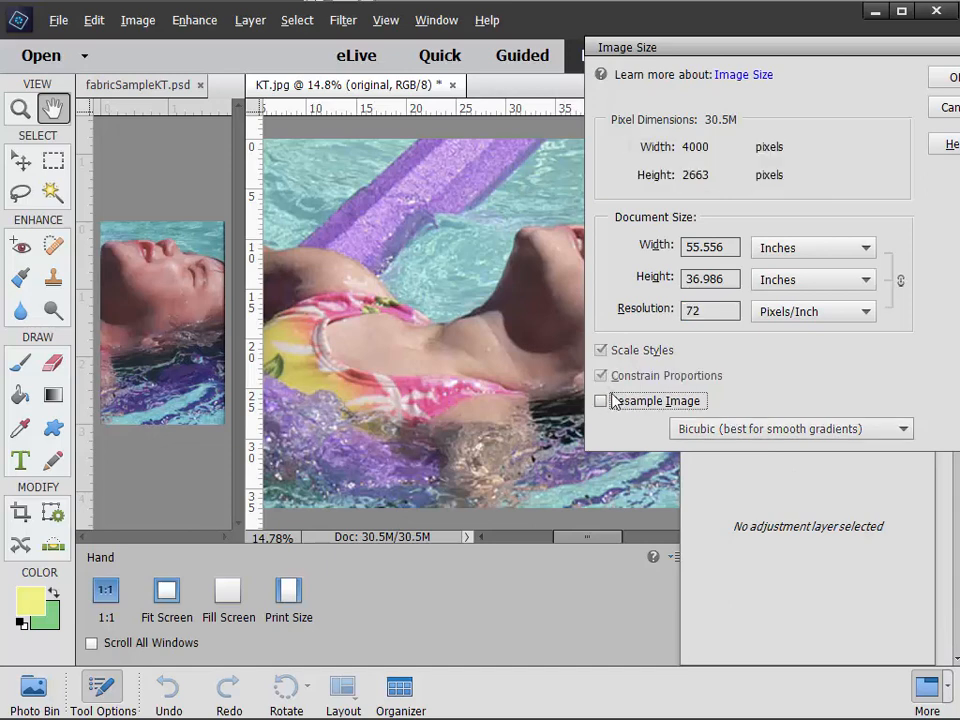
double_click(713, 312)
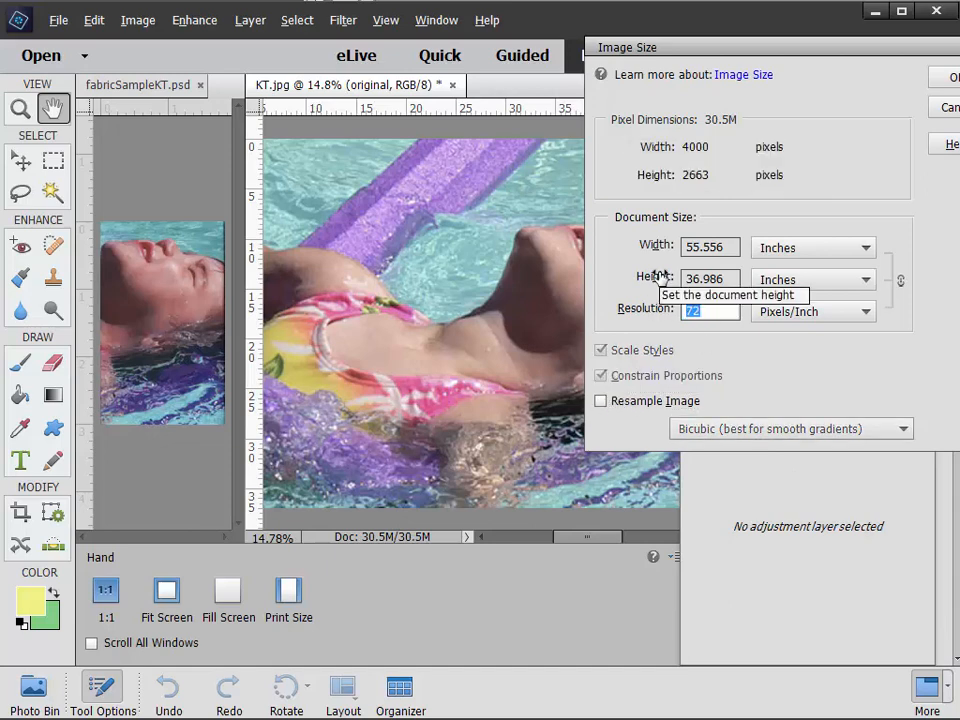
type("300")
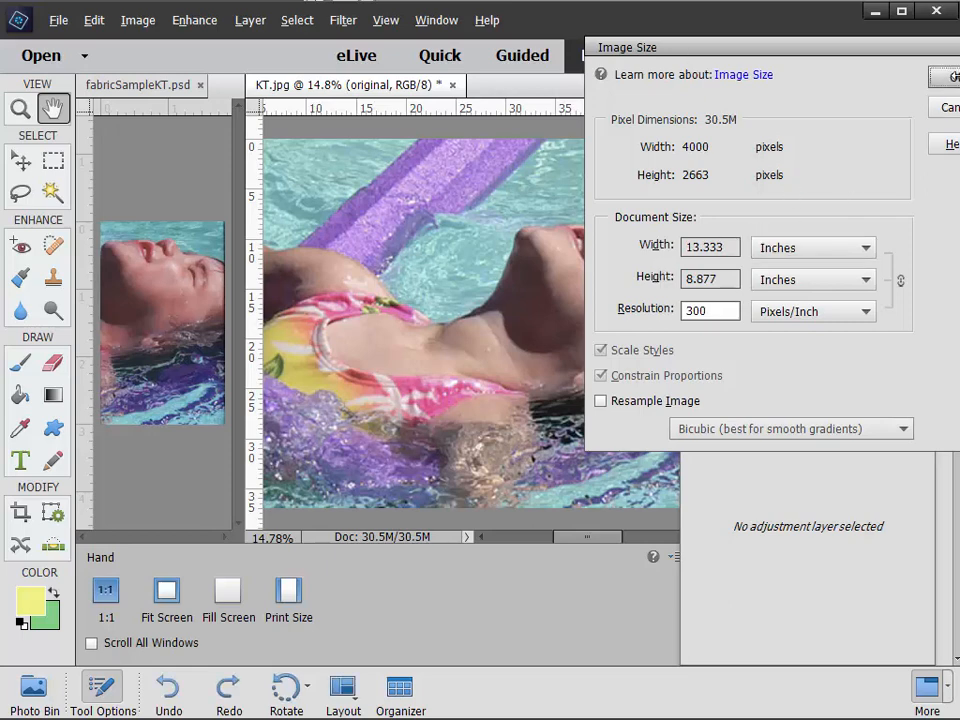
left_click(955, 79)
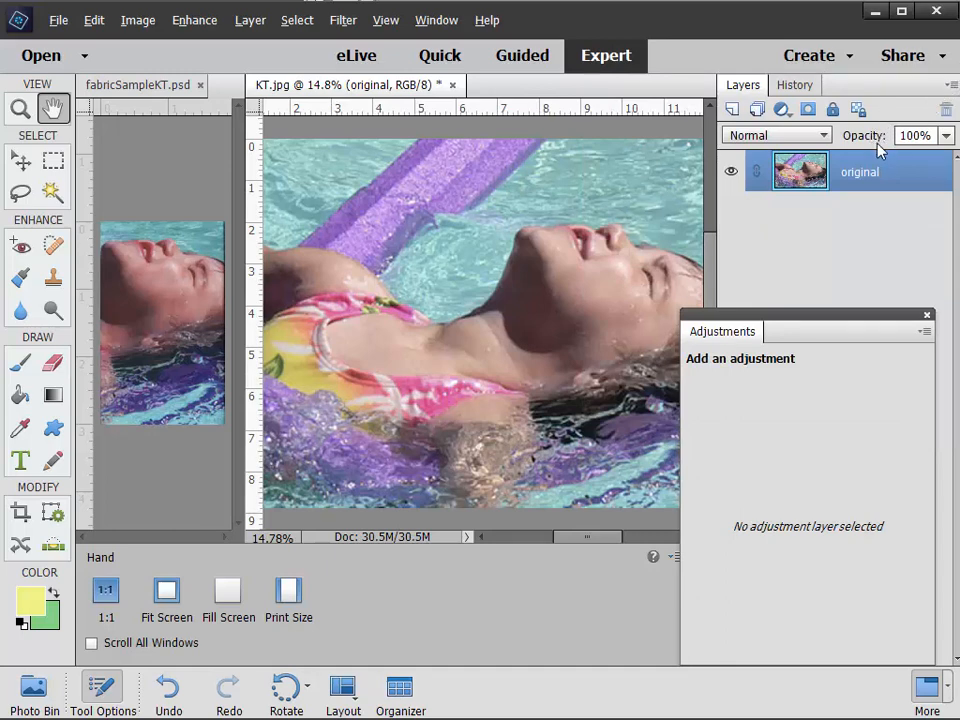
Open the Image Size settings for the photo again and move the dialog fully into view.
left_click(130, 22)
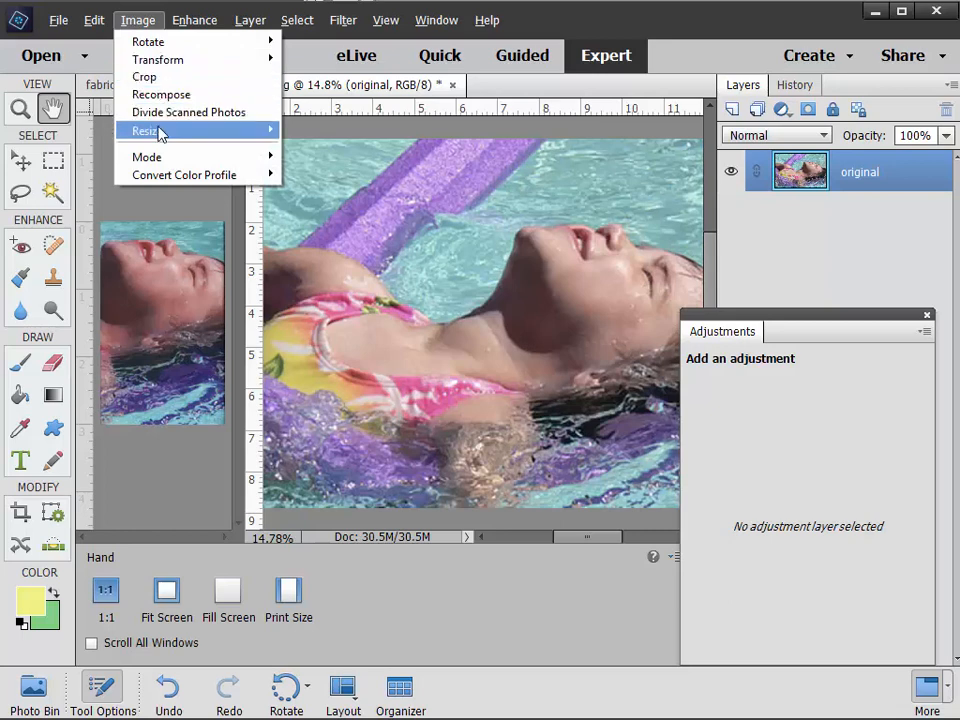
mouse_move(165, 133)
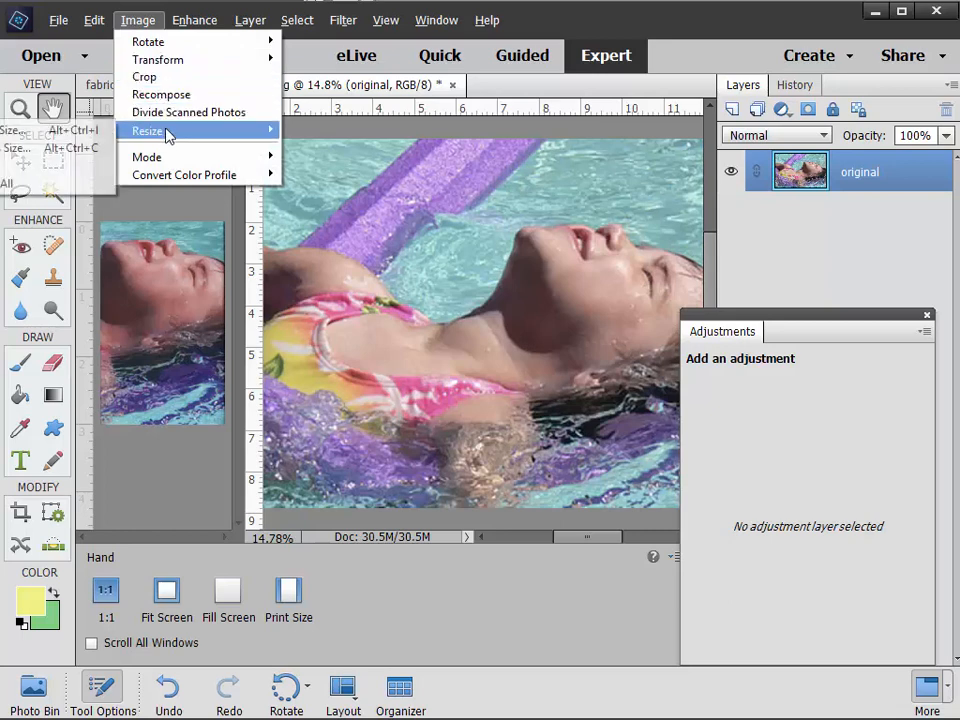
left_click(55, 132)
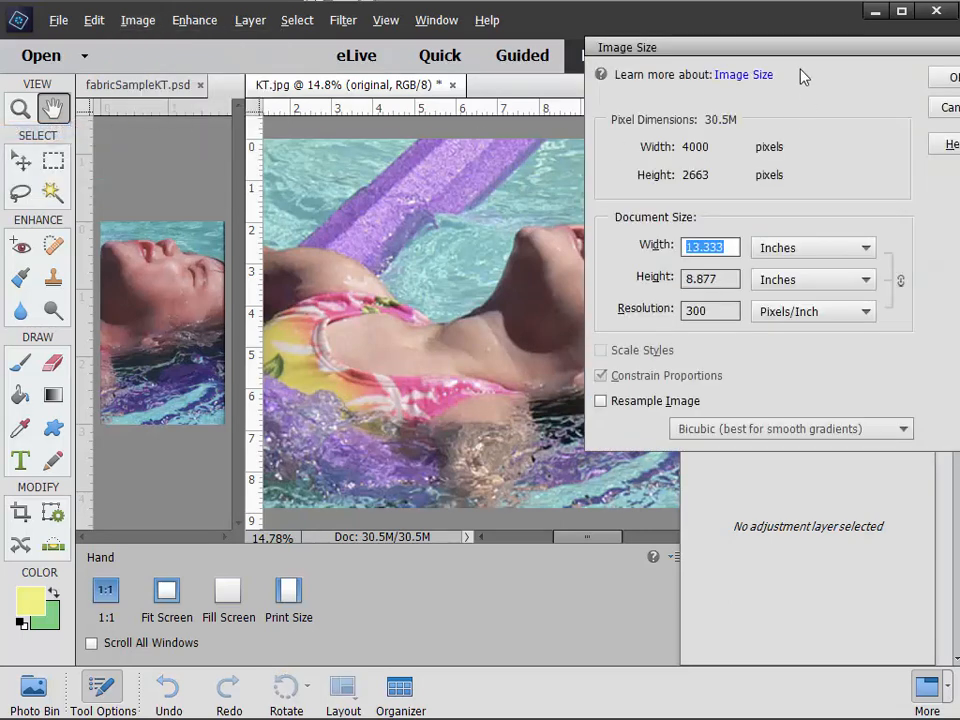
left_click_drag(808, 55, 742, 147)
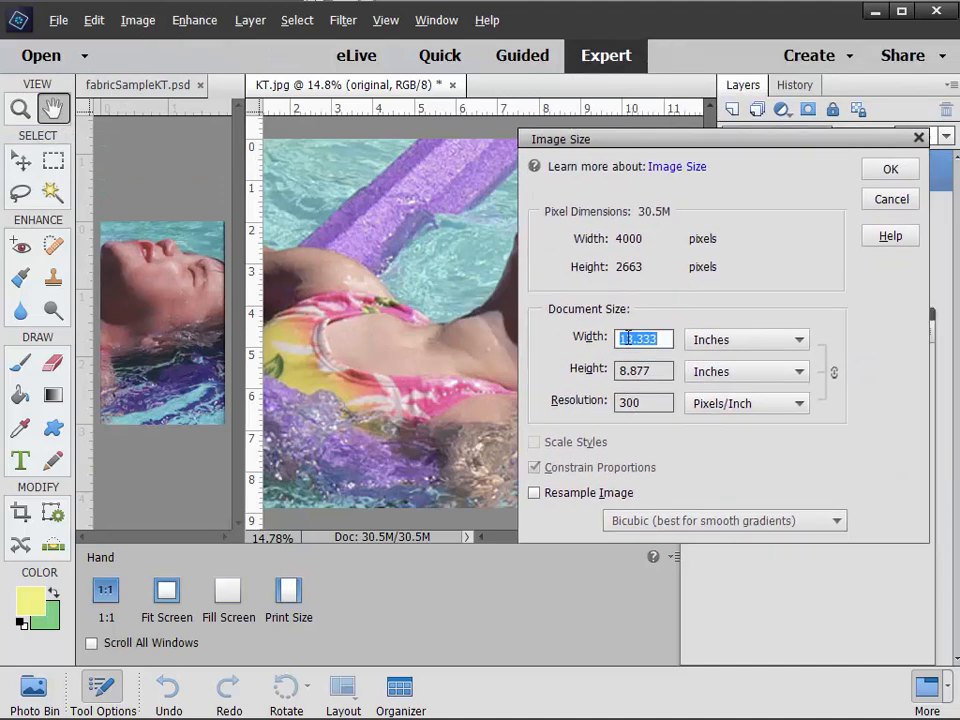
Try a document width of 6 inches without resampling, and reset the image size values.
type("6")
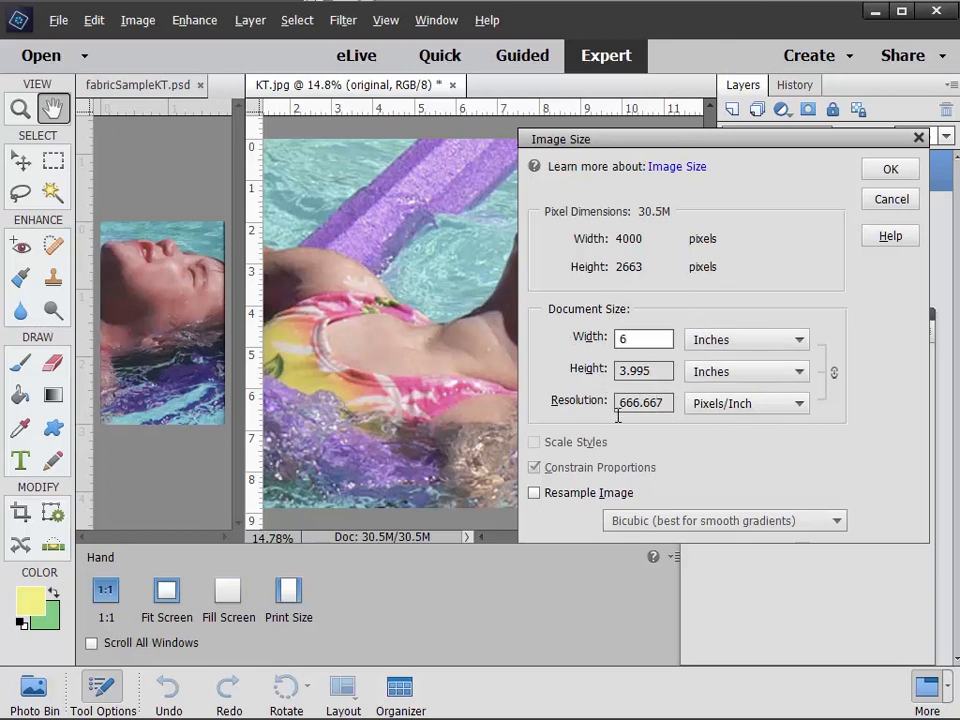
left_click(668, 402)
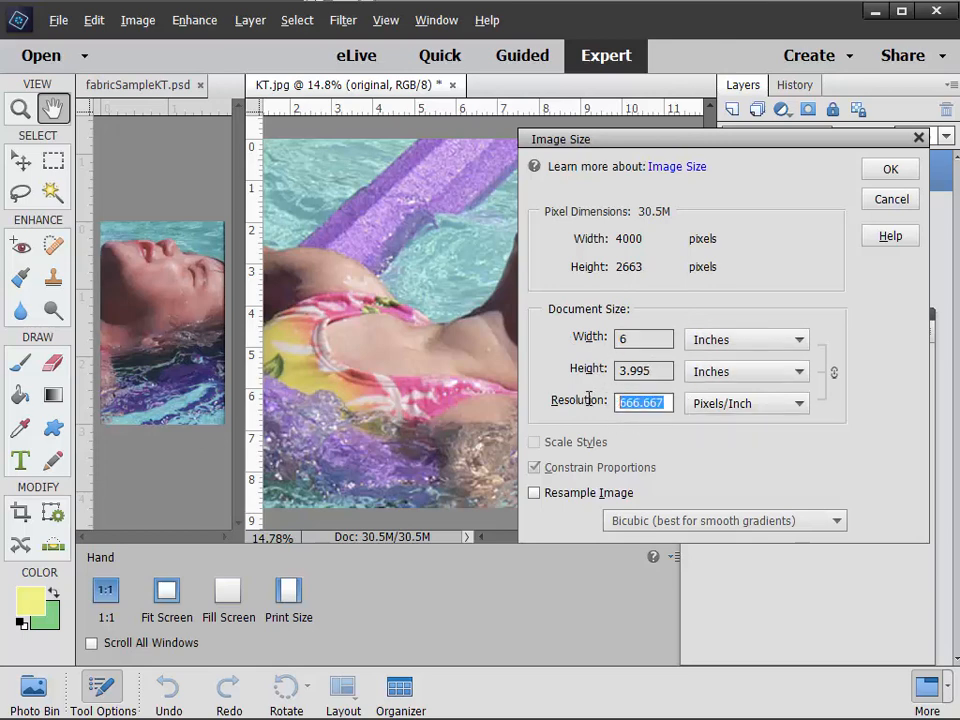
type("300")
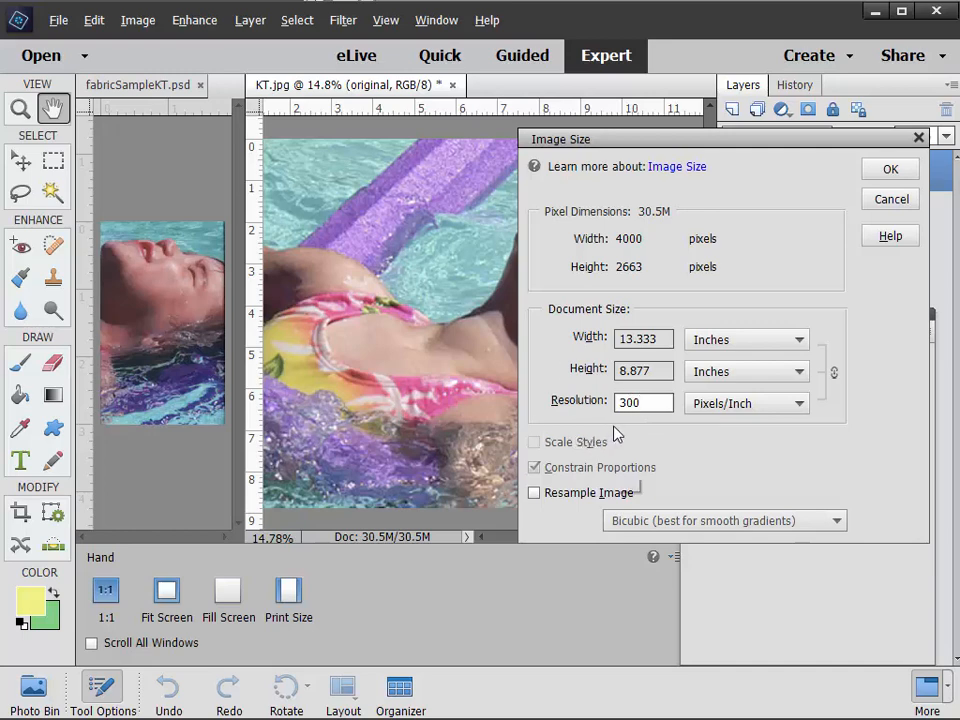
key("alt")
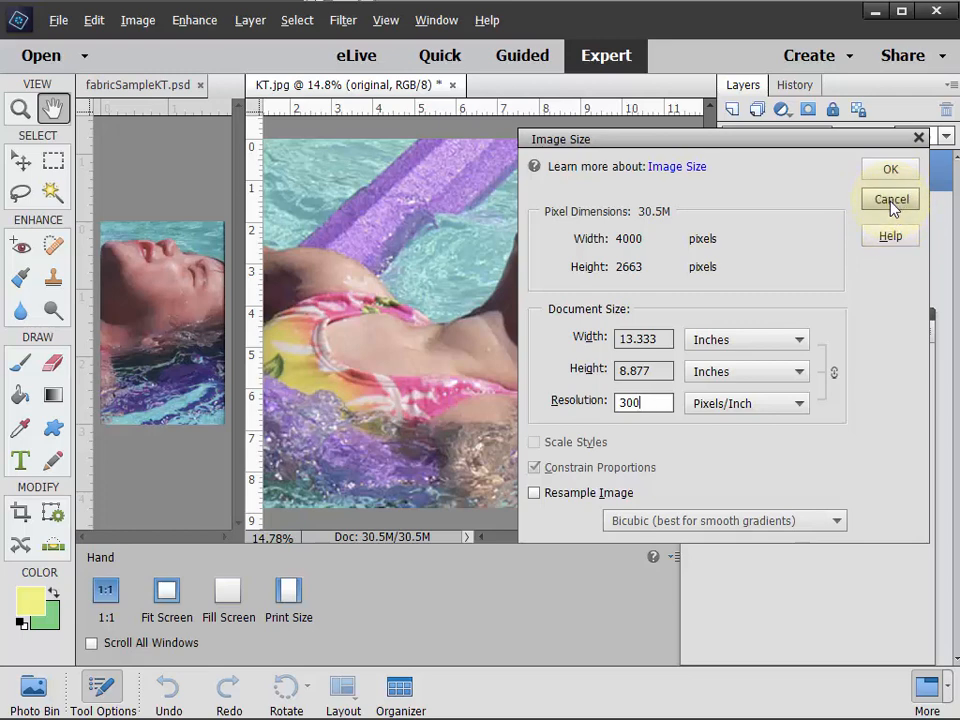
key("alt")
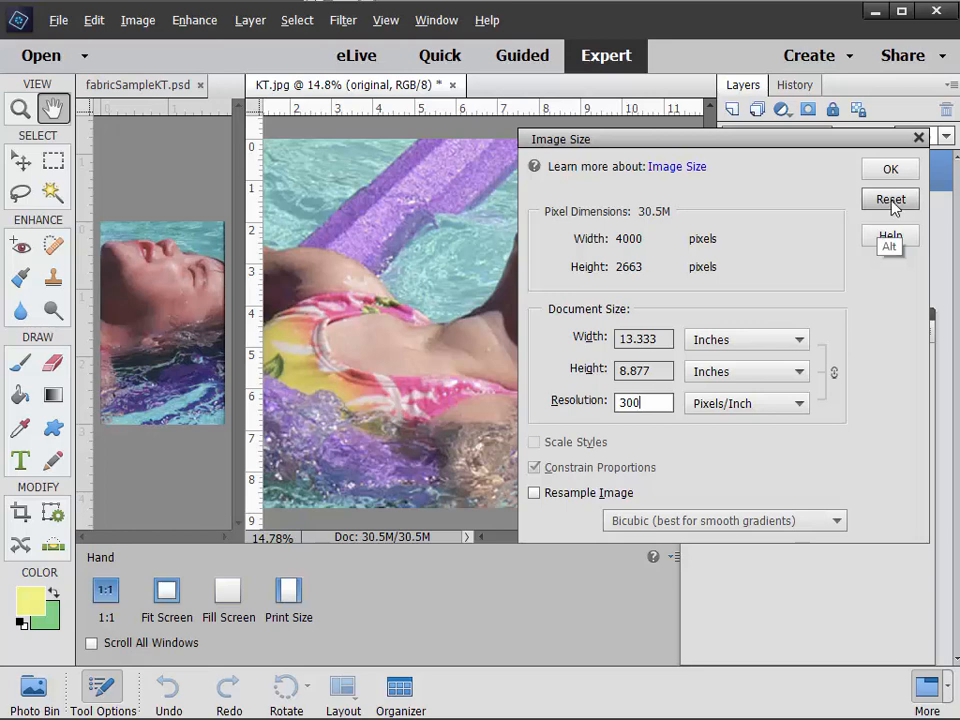
left_click(891, 202, "alt")
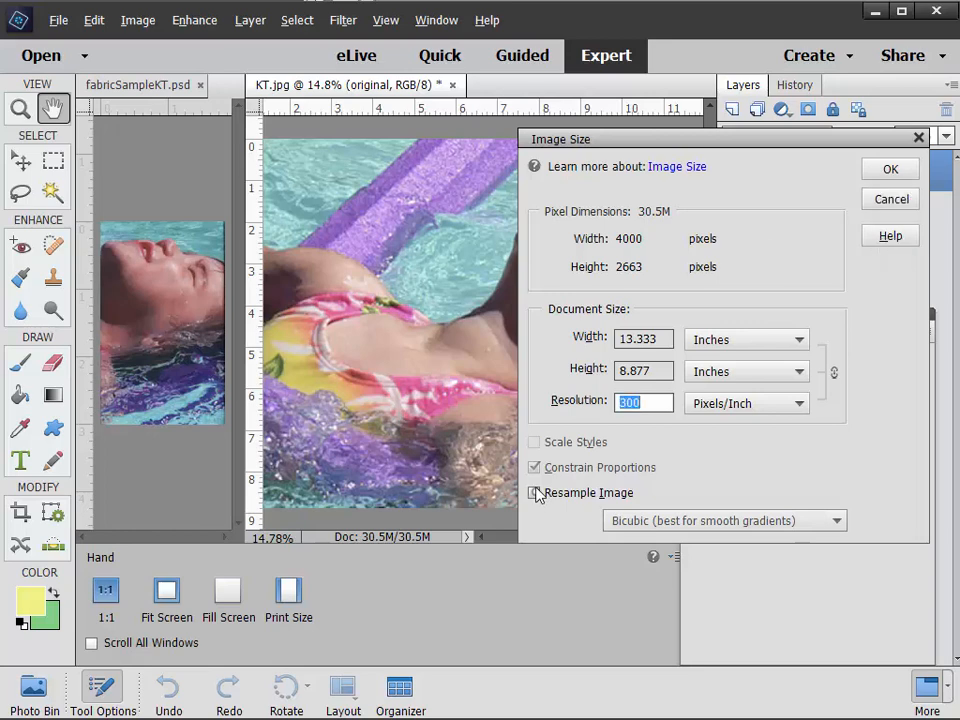
Resize the photo to a document width of 6 inches at 300 pixels/inch with Resample Image turned on.
left_click(536, 493)
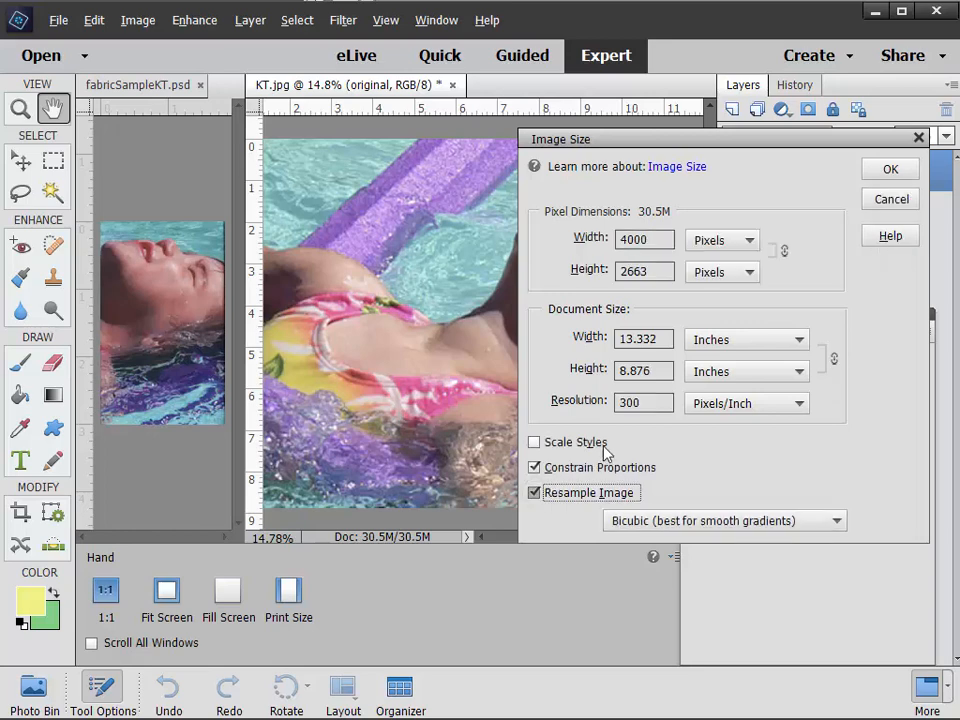
left_click(636, 402)
key("BackSpace")
double_click(668, 337)
type("6")
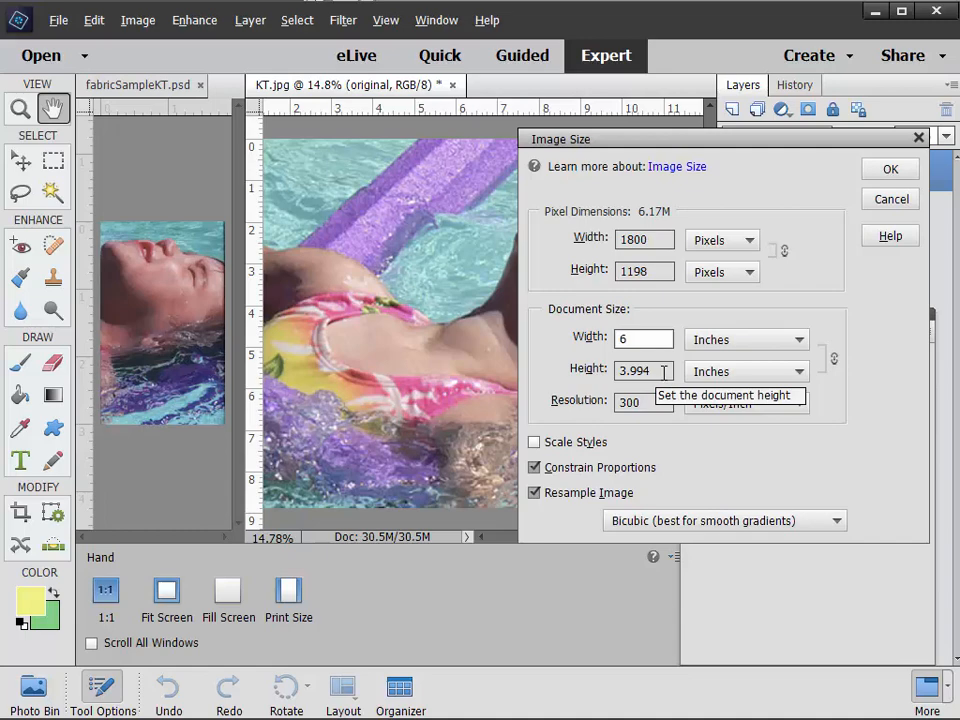
left_click(890, 169)
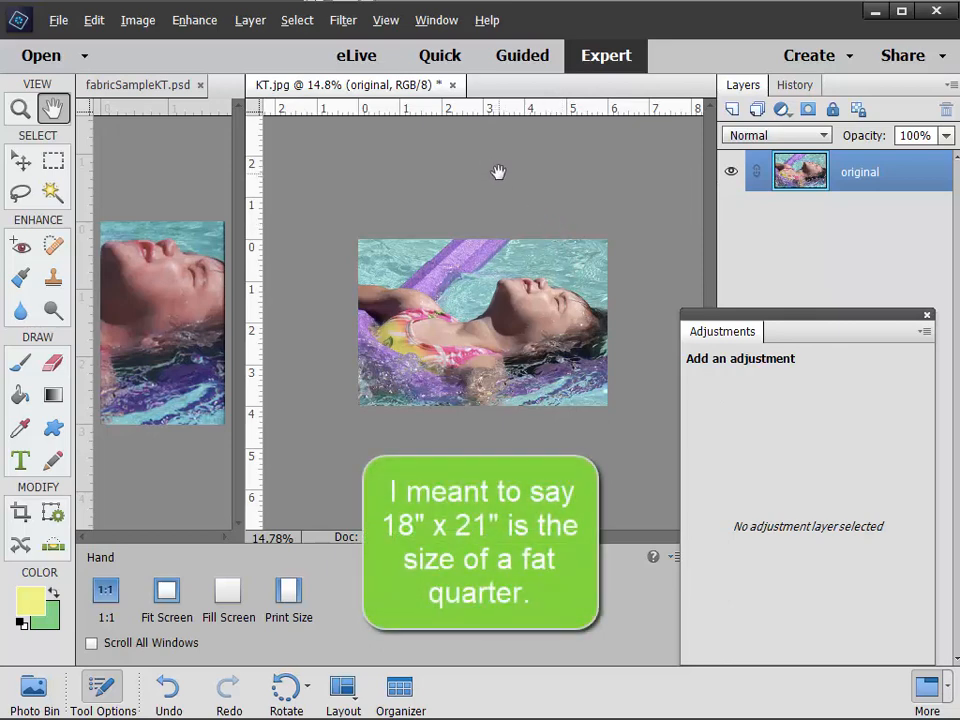
Enlarge the canvas to 20 inches wide by 17 inches high, anchoring the photo in the upper-left corner.
left_click(139, 21)
mouse_move(183, 136)
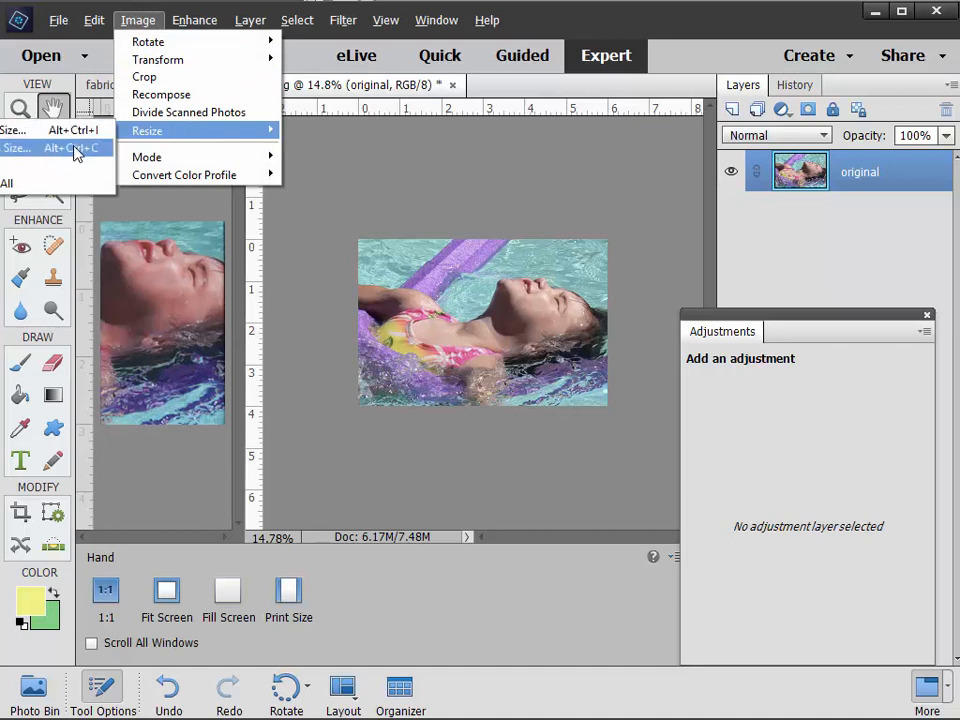
left_click(76, 148)
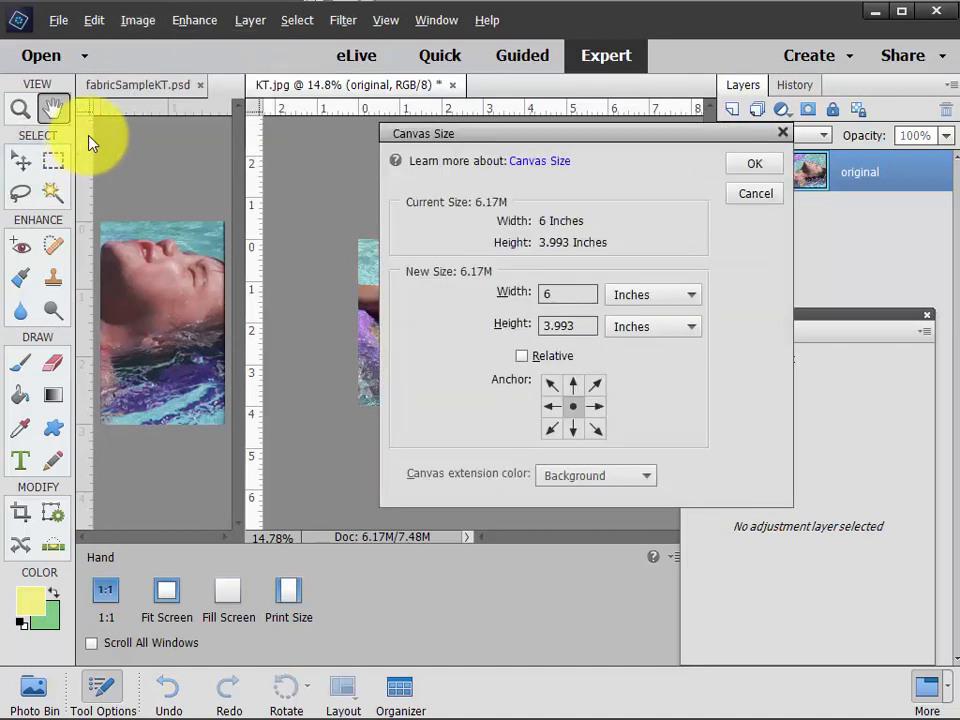
left_click(553, 386)
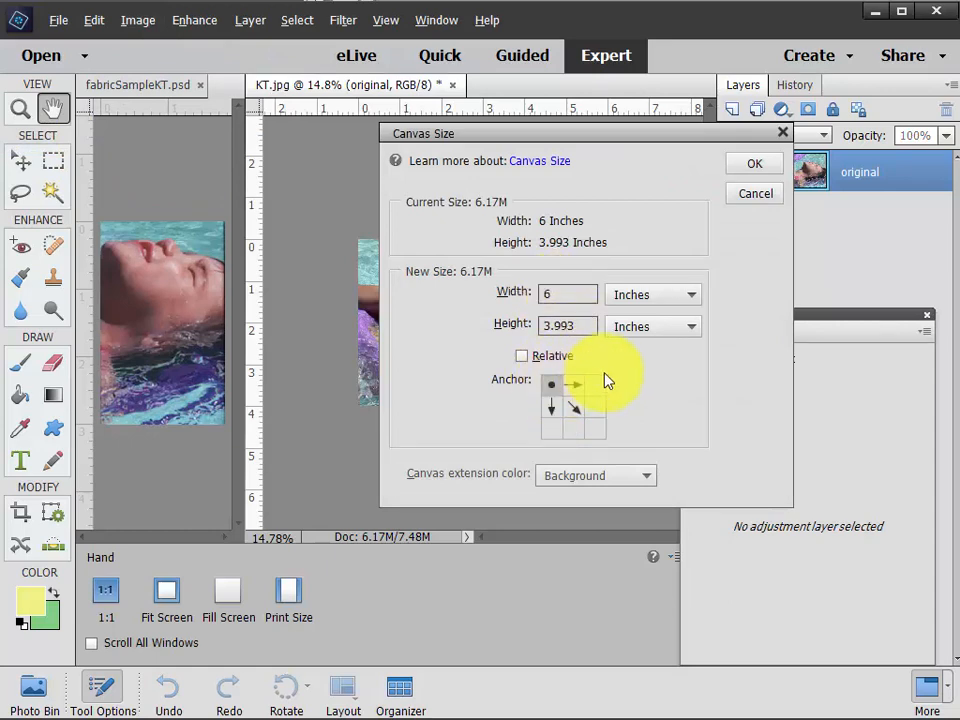
left_click(557, 297)
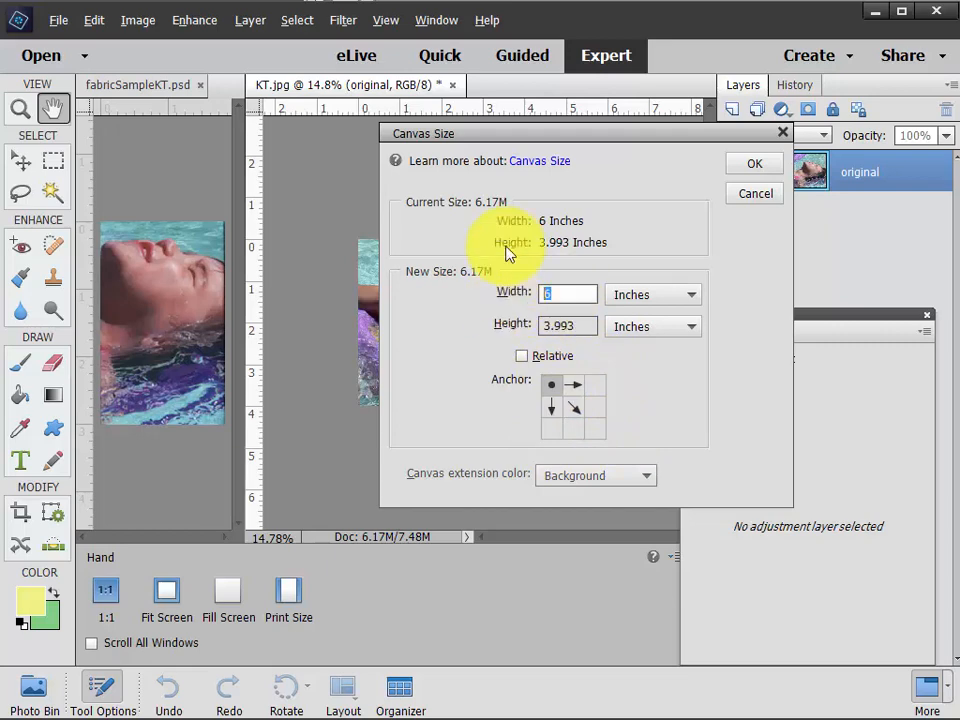
type("20")
left_click(565, 324)
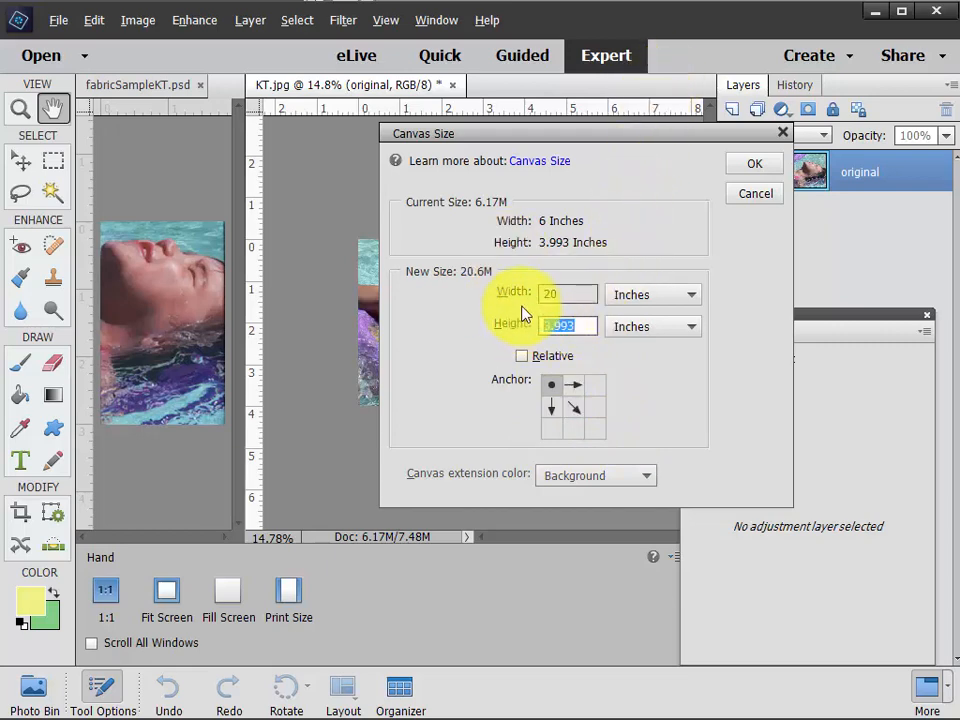
type("17")
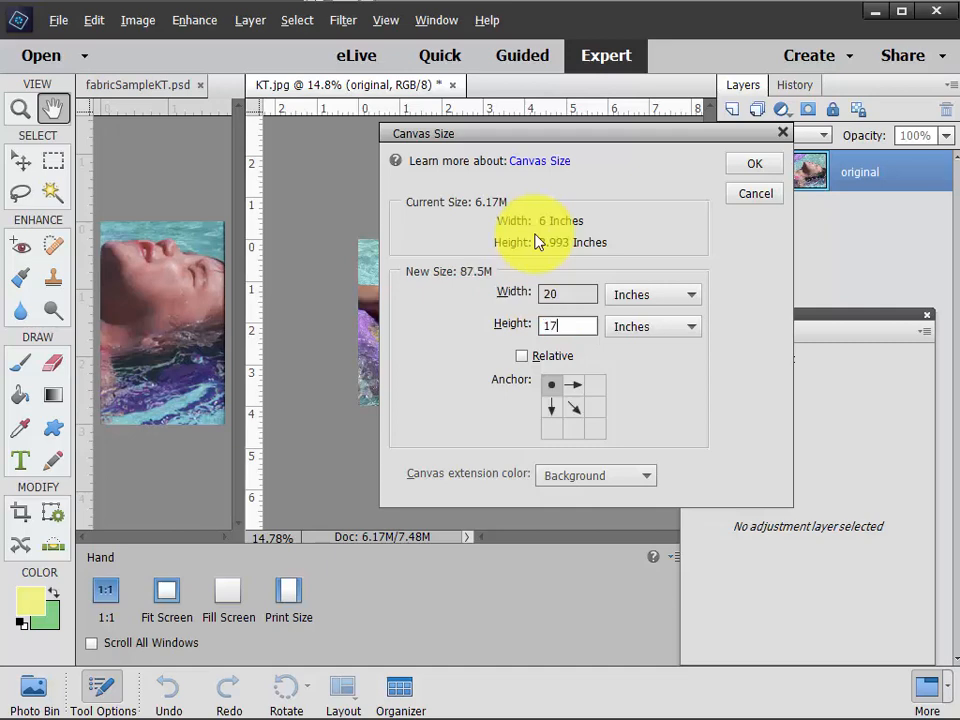
left_click(755, 166)
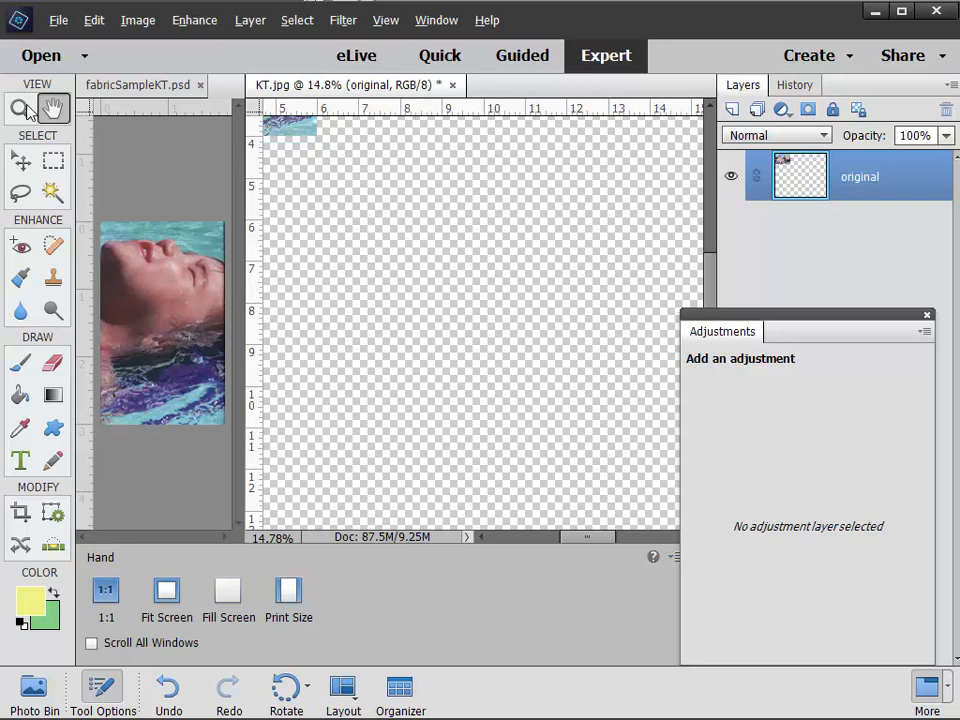
Duplicate the "original" layer and place the copy on the empty canvas just below the first photo.
double_click(55, 108)
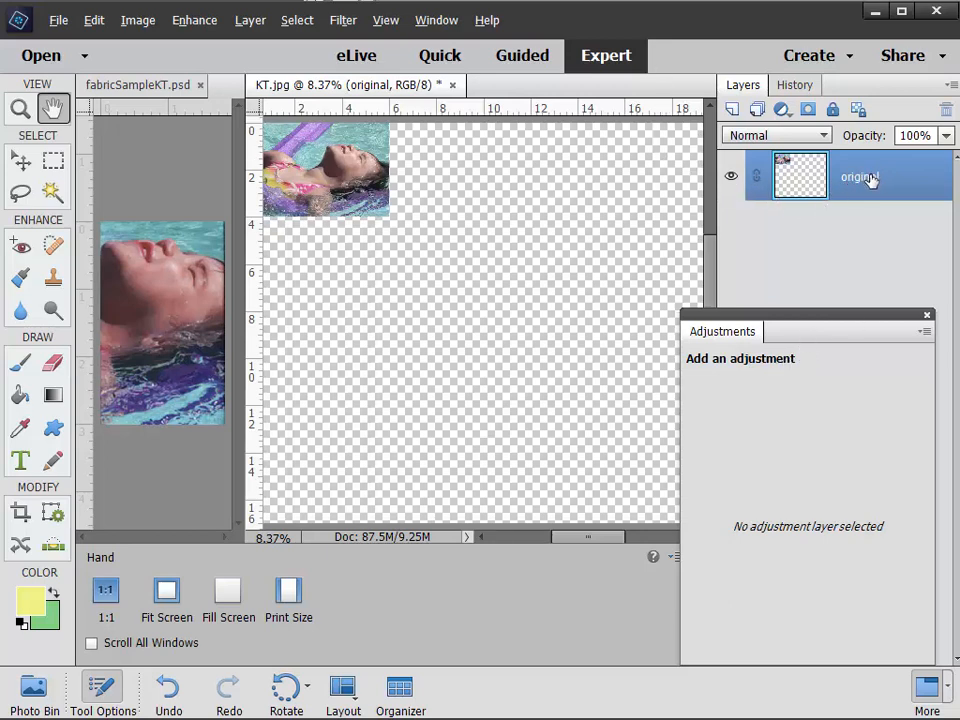
left_click_drag(871, 178, 733, 111)
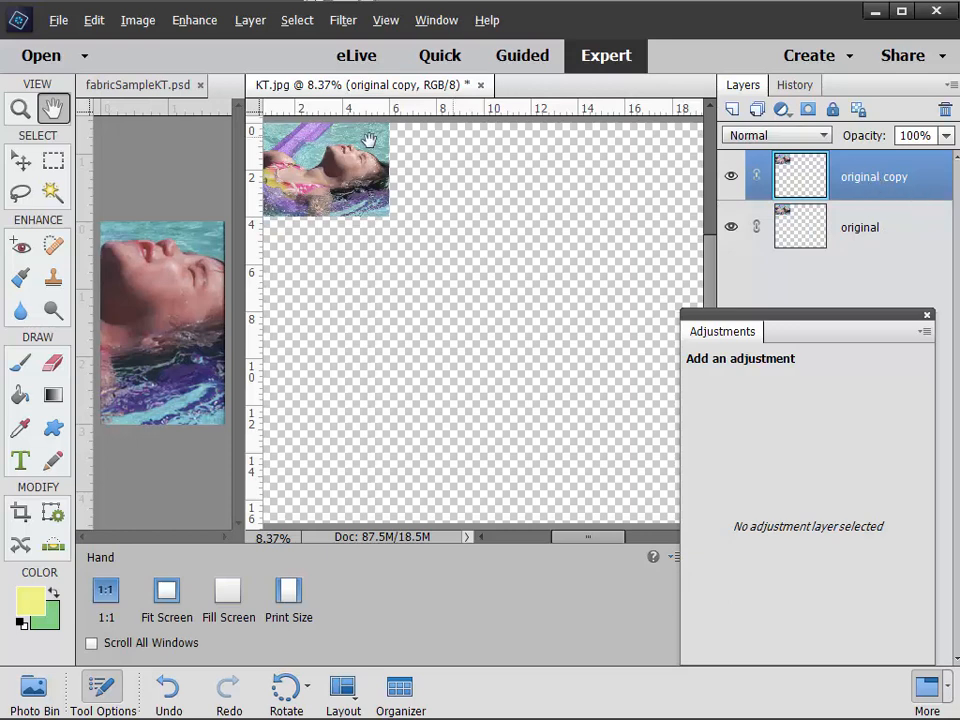
left_click(23, 164)
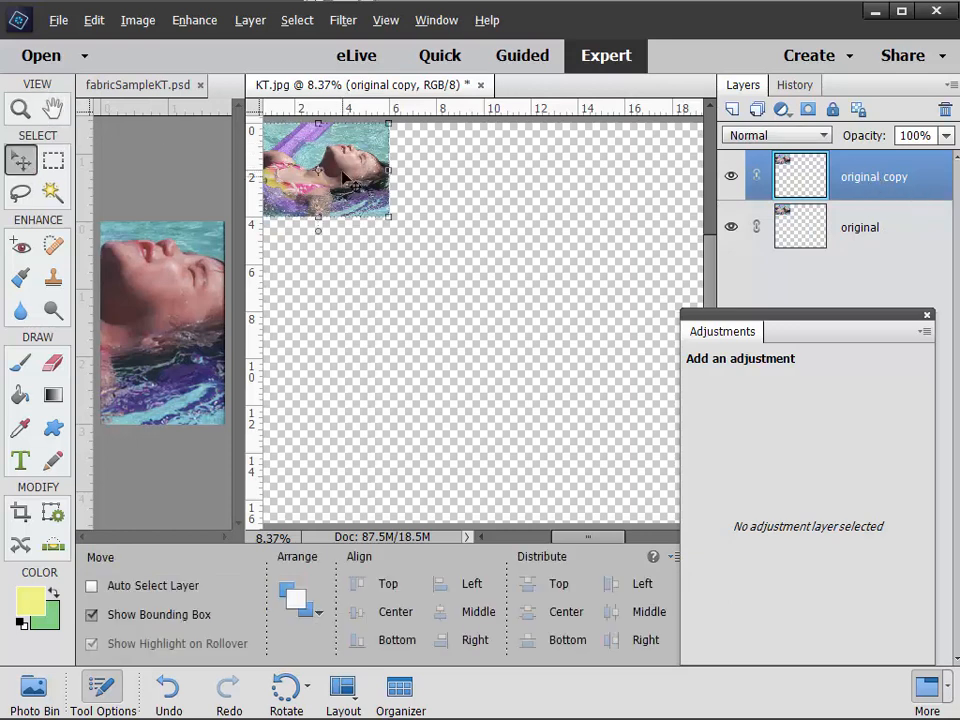
left_click_drag(346, 175, 362, 289)
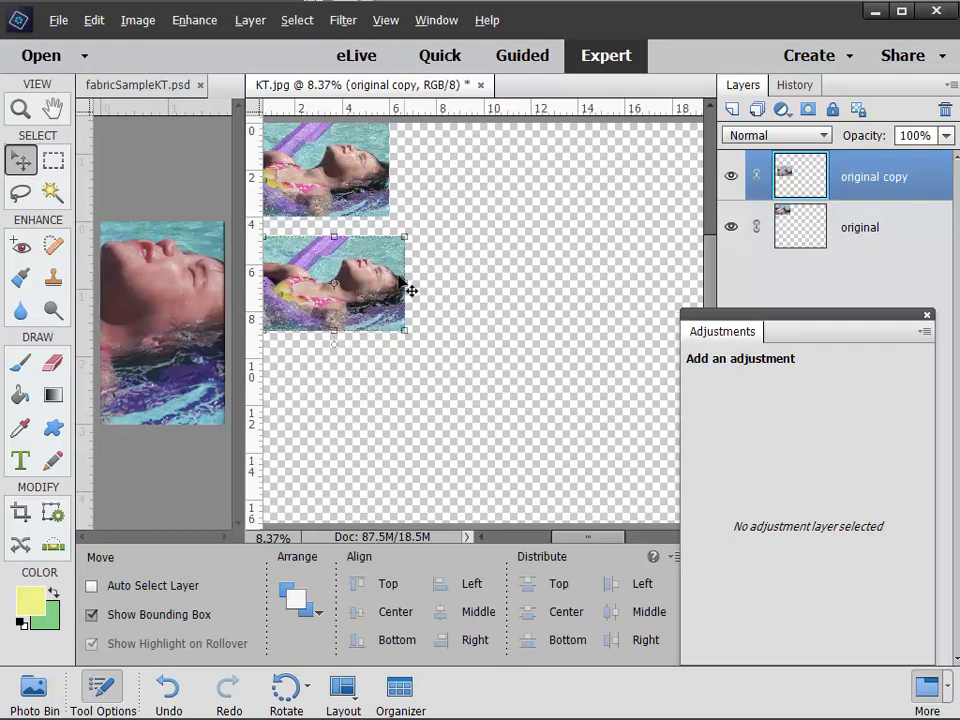
Align the photo copy with the canvas's left edge, just below the first photo.
left_click_drag(568, 535, 533, 534)
mouse_move(563, 260)
left_mouse_down()
mouse_move(538, 264)
mouse_move(553, 248)
mouse_move(549, 260)
left_mouse_up()
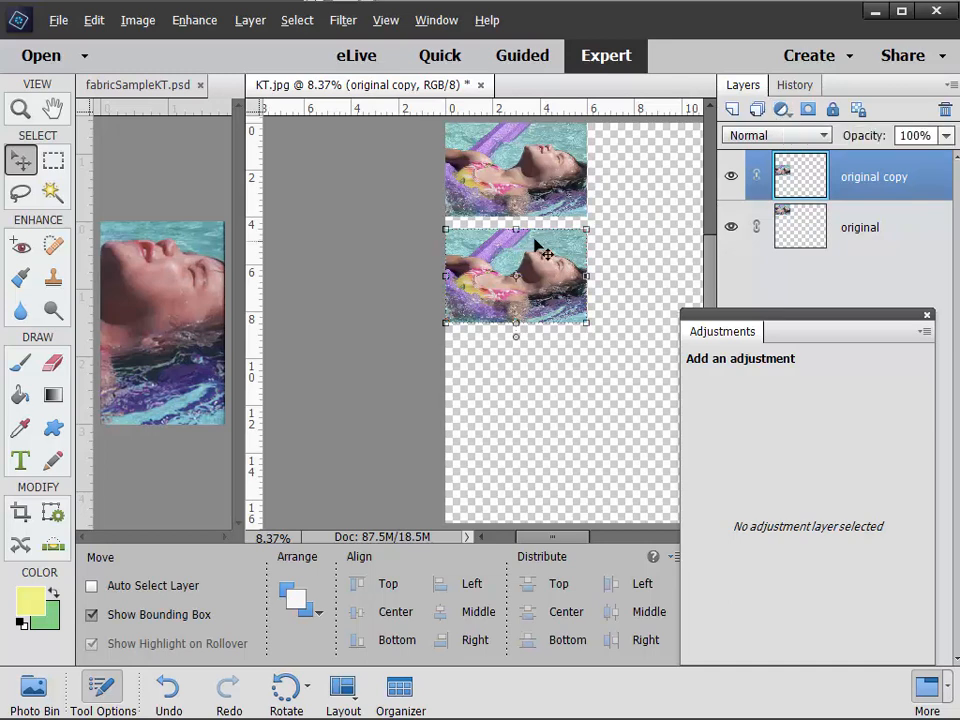
Try an unmasked Hue/Saturation adjustment layer with a hue of -59, reset it and delete the layer.
left_click(784, 111)
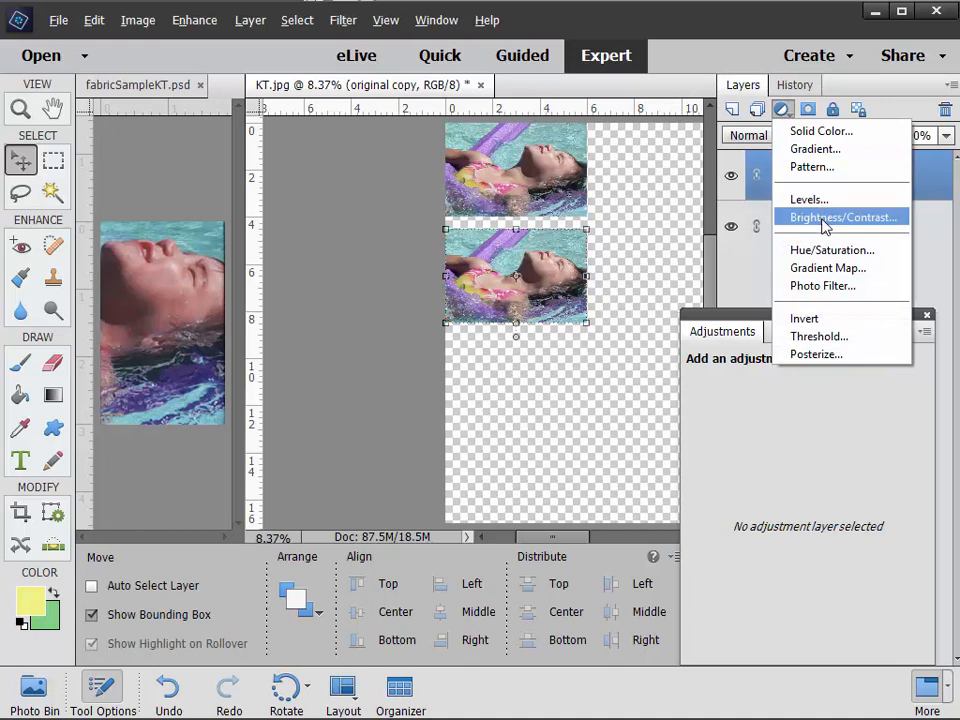
left_click(833, 251)
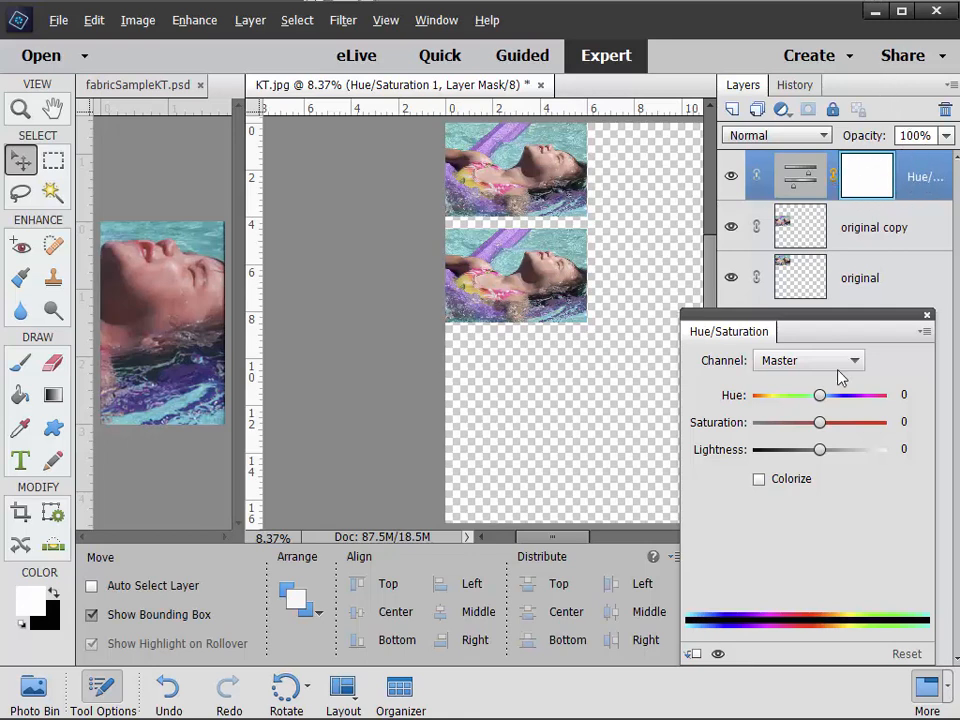
left_click_drag(826, 403, 790, 403)
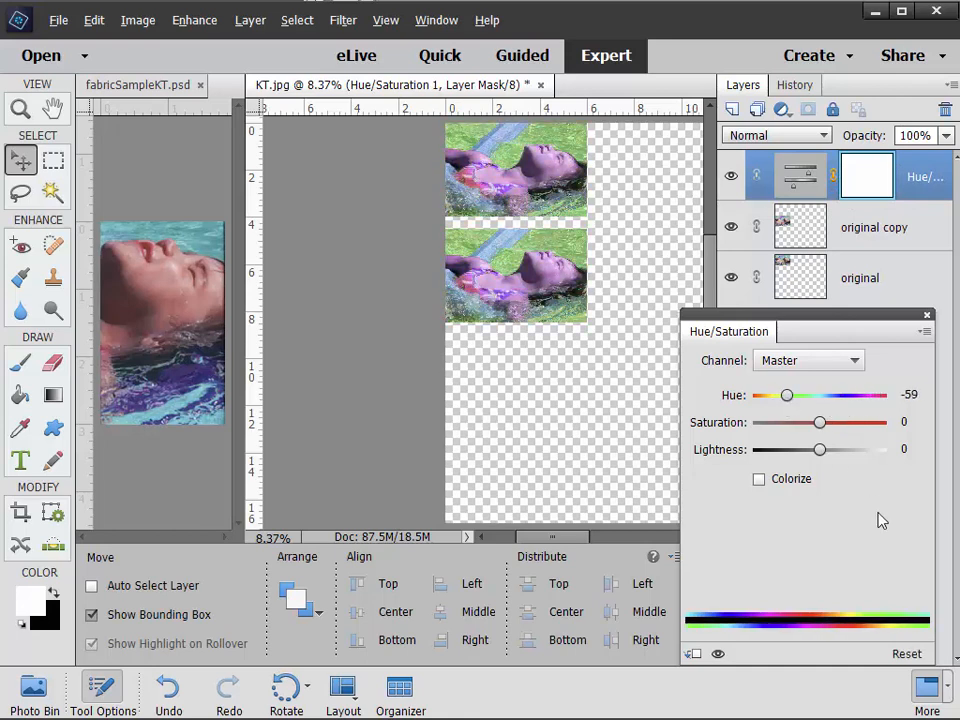
left_click(907, 653)
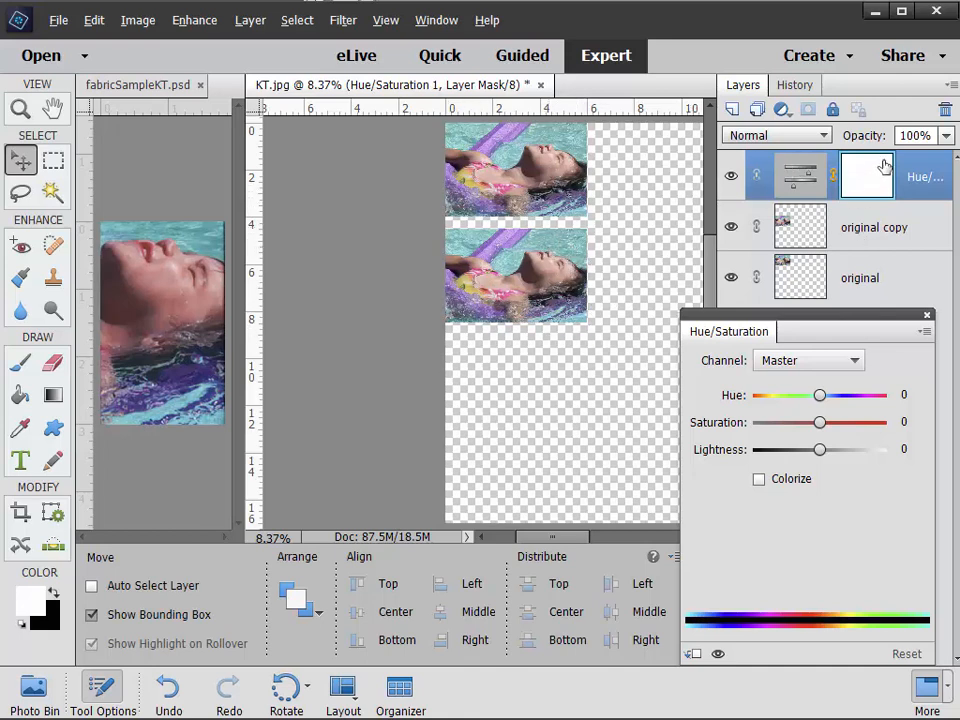
left_click(944, 109)
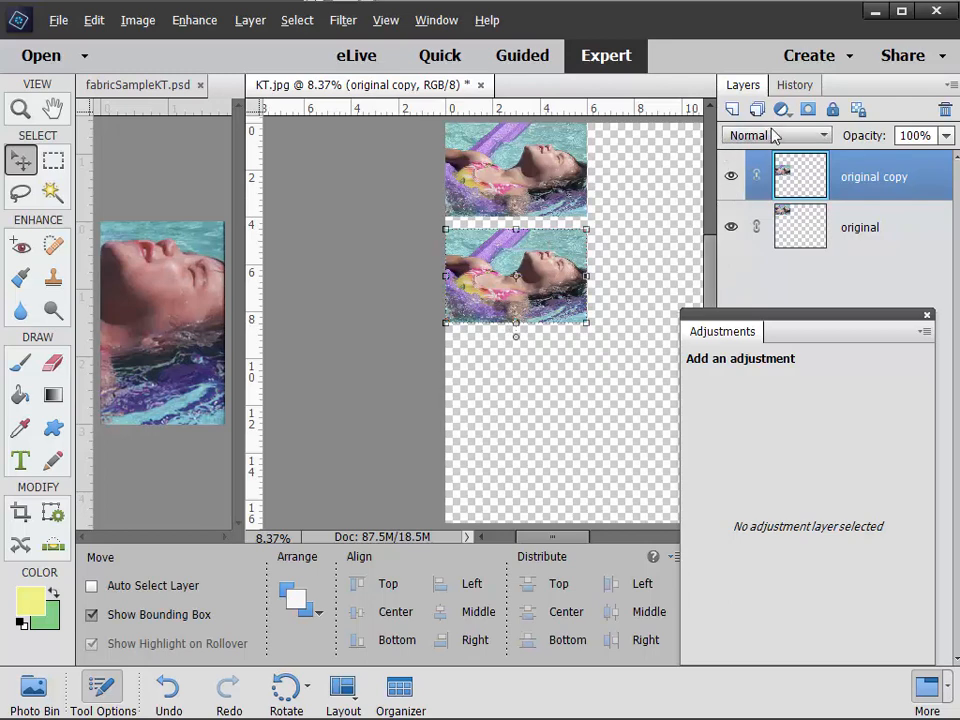
Load the outline of the "original copy" layer as a selection and add a Hue/Saturation adjustment layer limited to it.
key("ctrl")
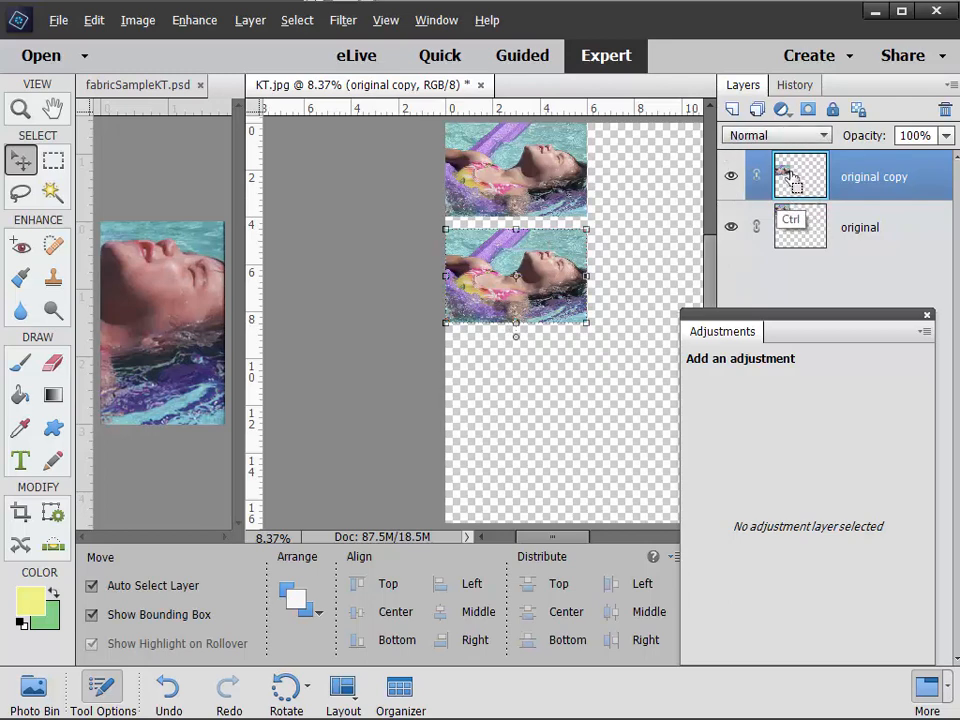
left_click(795, 178, "ctrl")
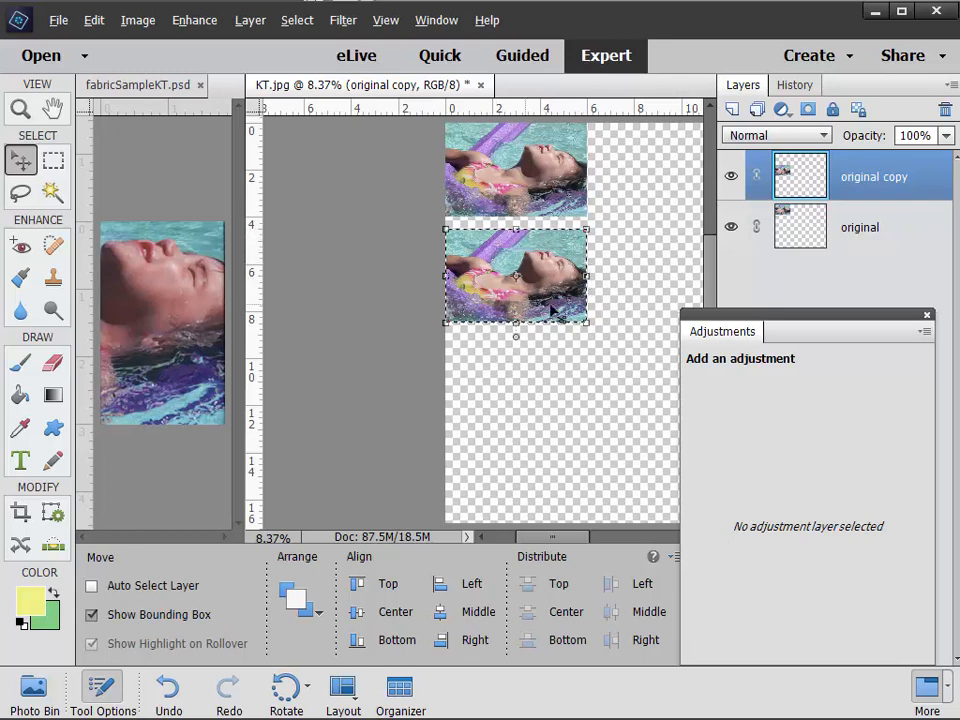
left_click(783, 109)
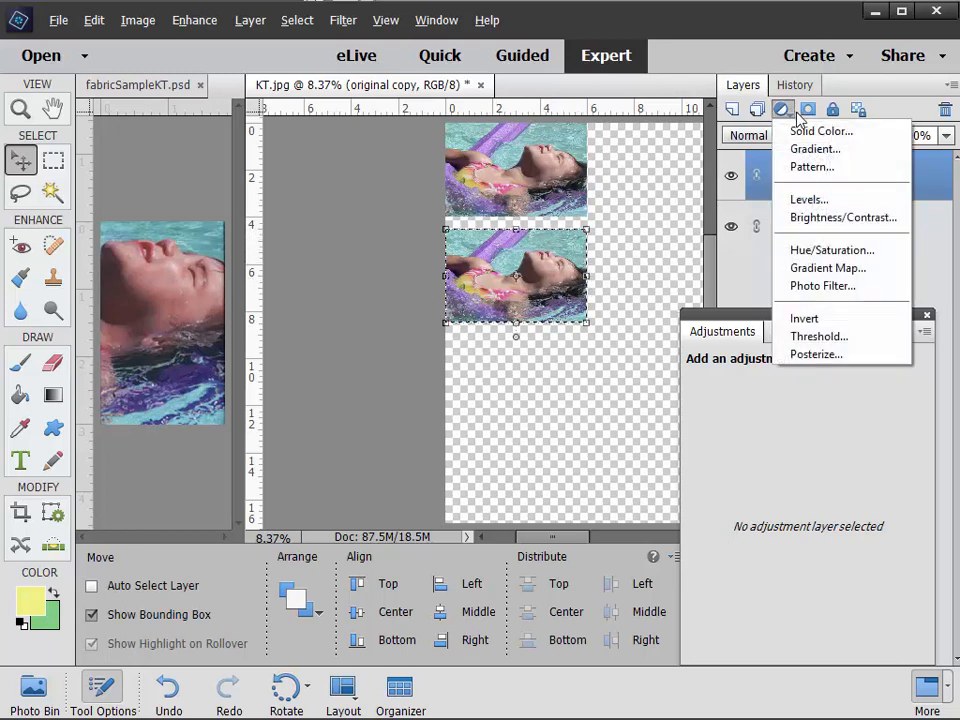
left_click(841, 258)
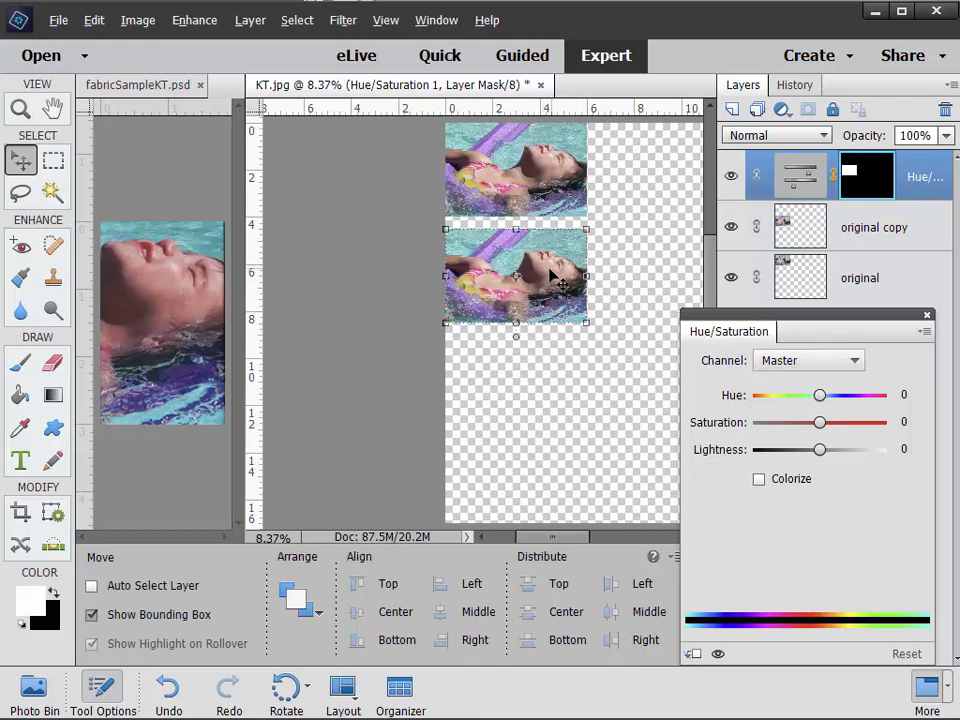
Try a saturation of -100 on the second photo's adjustment, and settle on about -10.
left_click(20, 108)
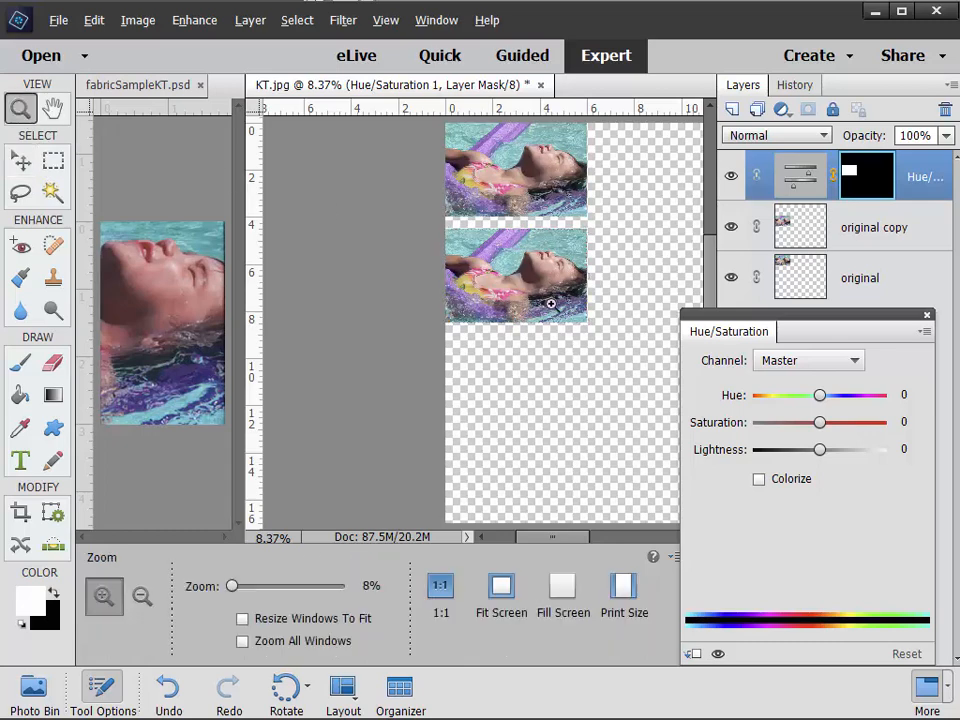
left_click_drag(602, 323, 435, 114)
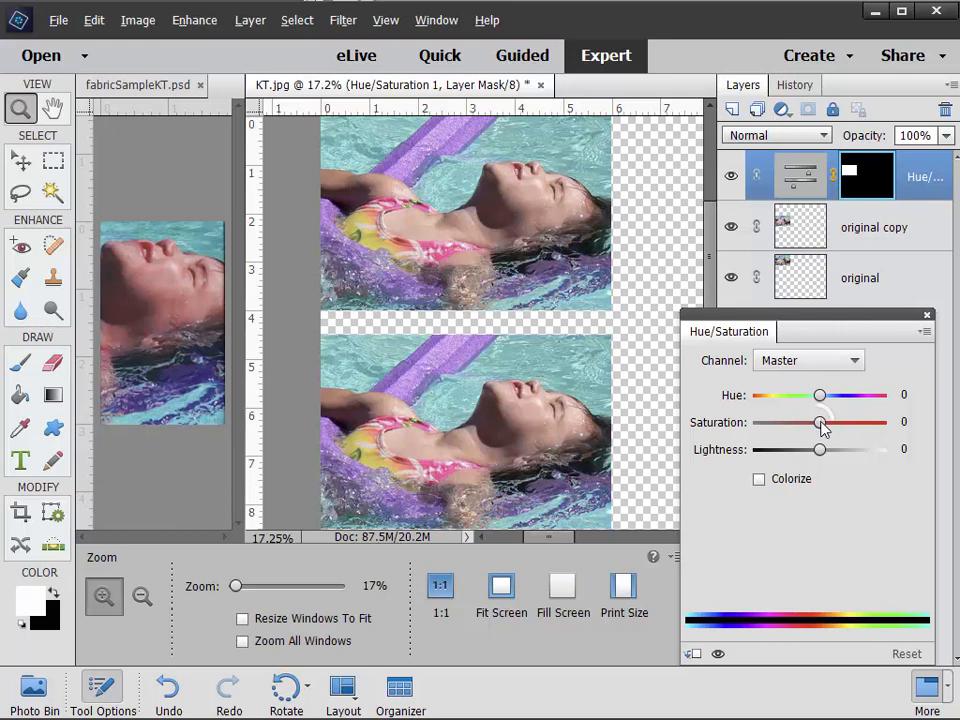
left_click_drag(820, 424, 757, 428)
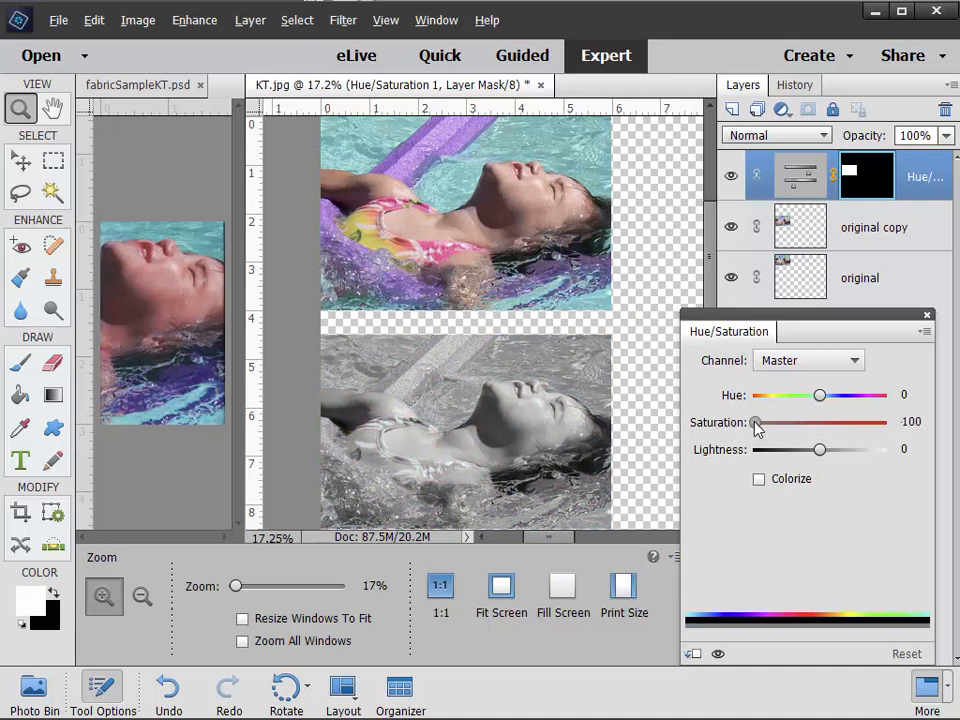
left_click_drag(764, 424, 814, 433)
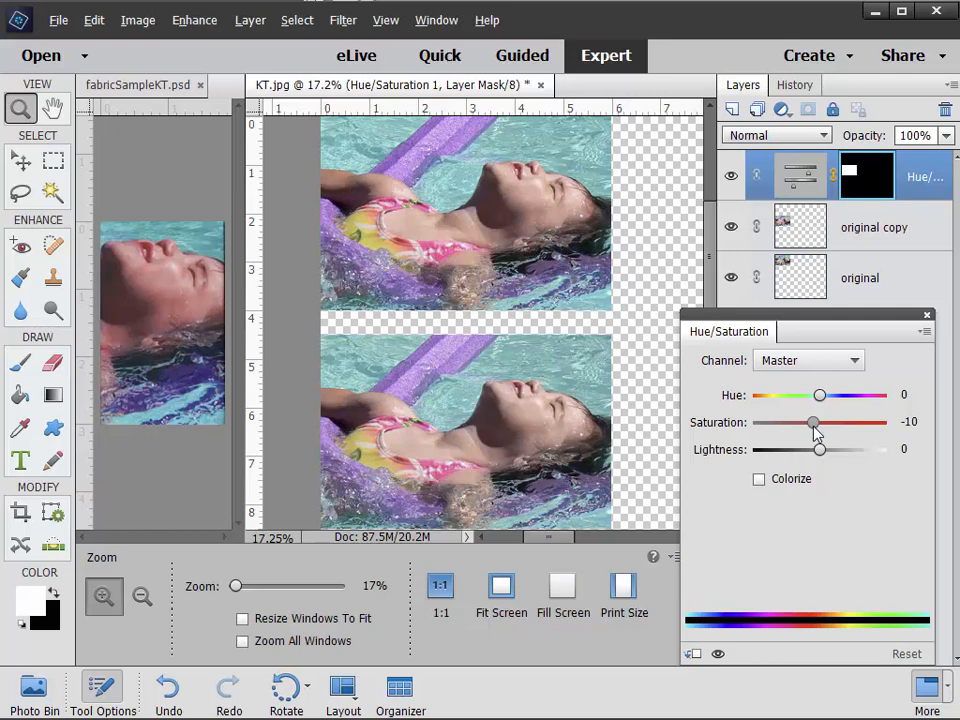
left_click_drag(815, 430, 812, 426)
Group the Hue/Saturation layer with the "original copy" layer, and check the group's contents and visibility.
left_click(893, 230, "ctrl")
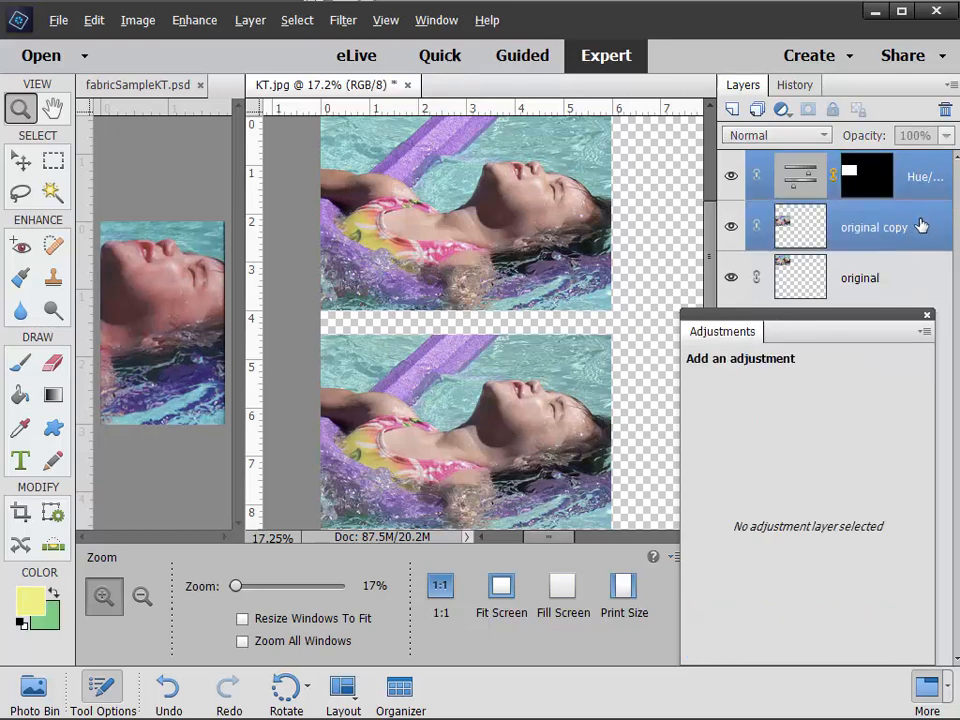
left_click(757, 110)
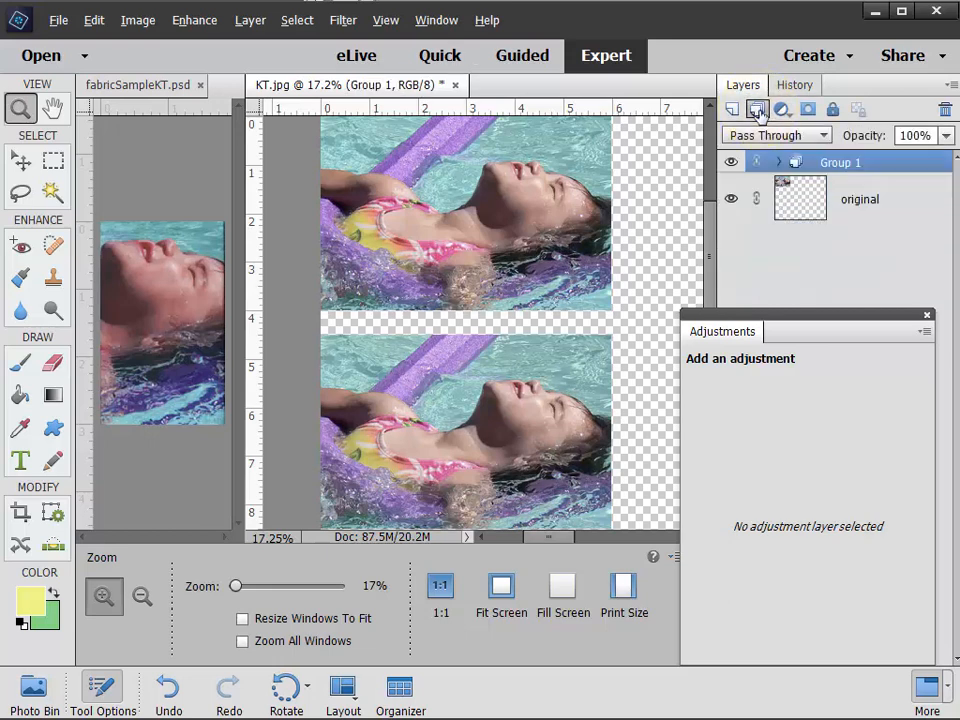
left_click(779, 163)
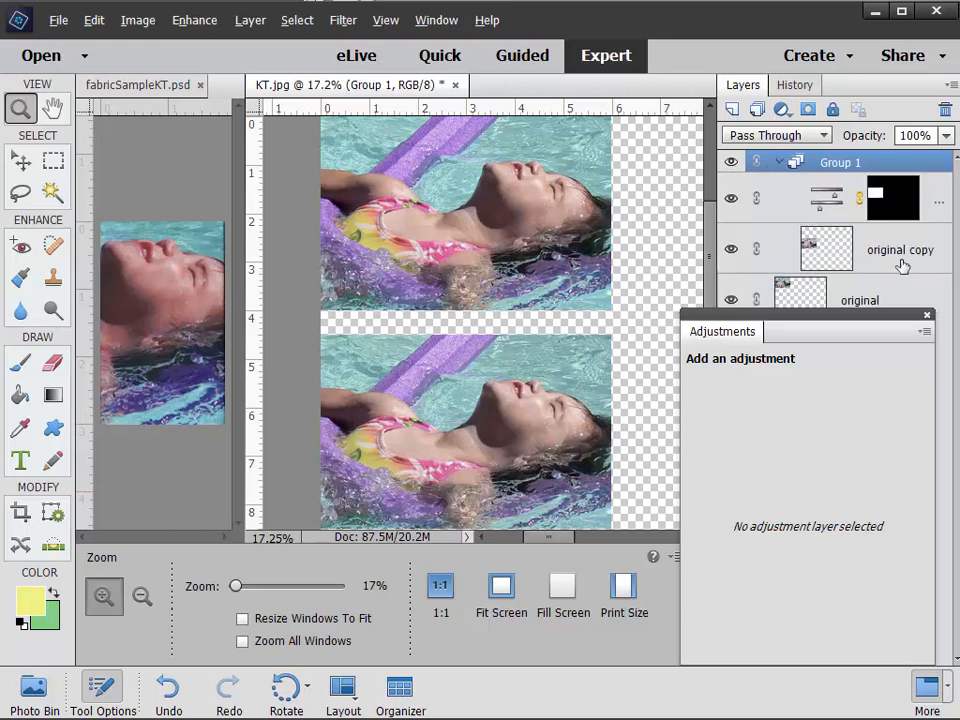
left_click(779, 163)
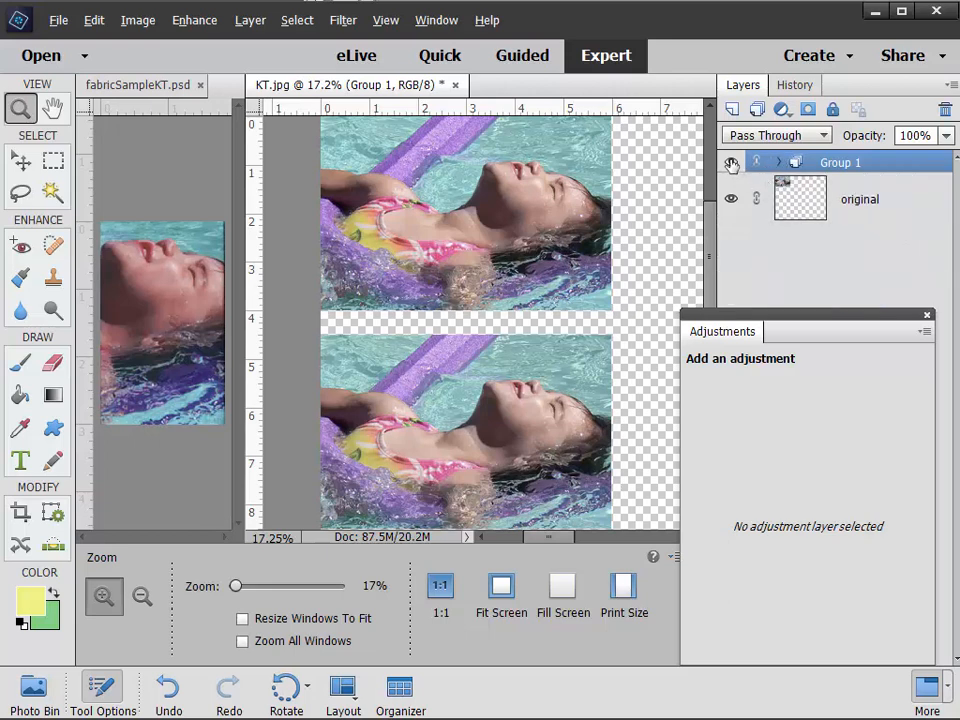
left_click(732, 163)
left_click(732, 162)
Duplicate the "original" layer and place the new copy below the second photo, aligned with the canvas's left edge.
scroll(712, 218, "down", 3)
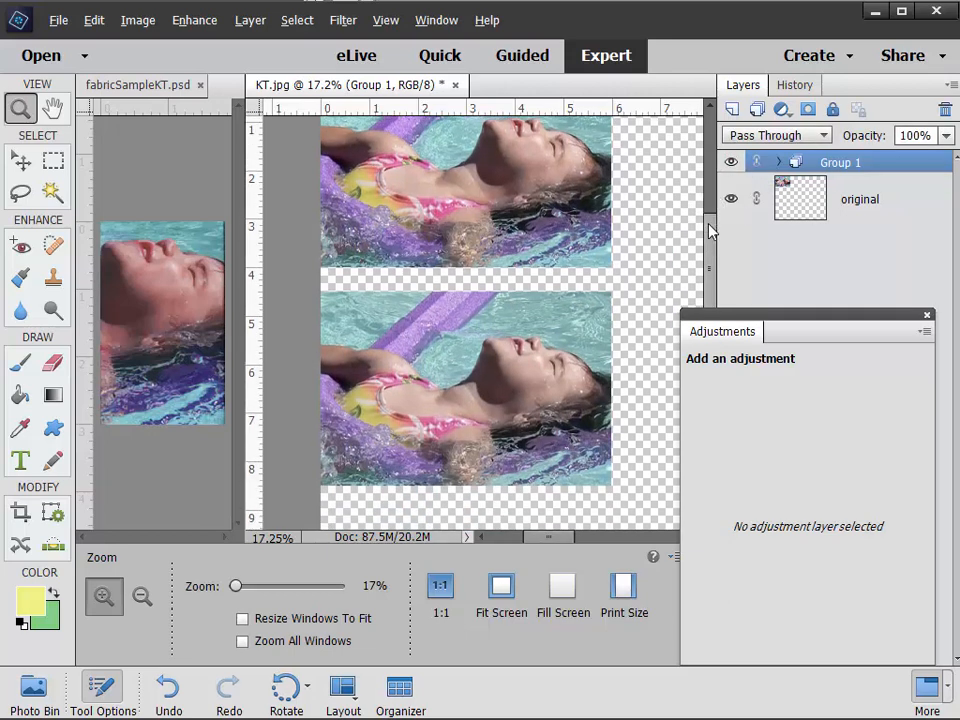
left_click_drag(873, 204, 732, 110)
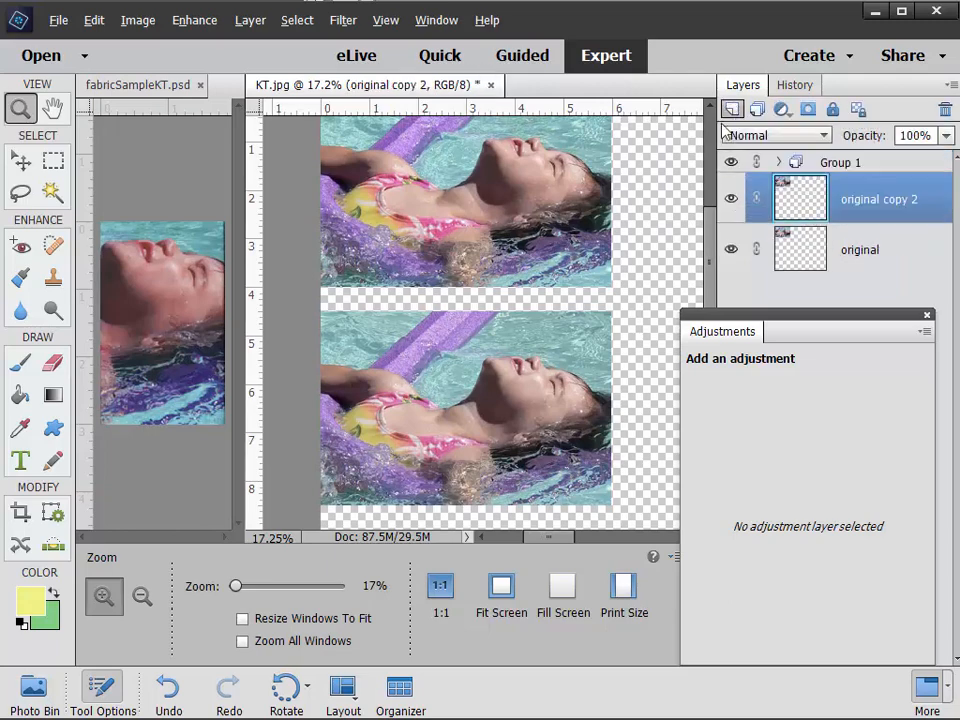
key("v")
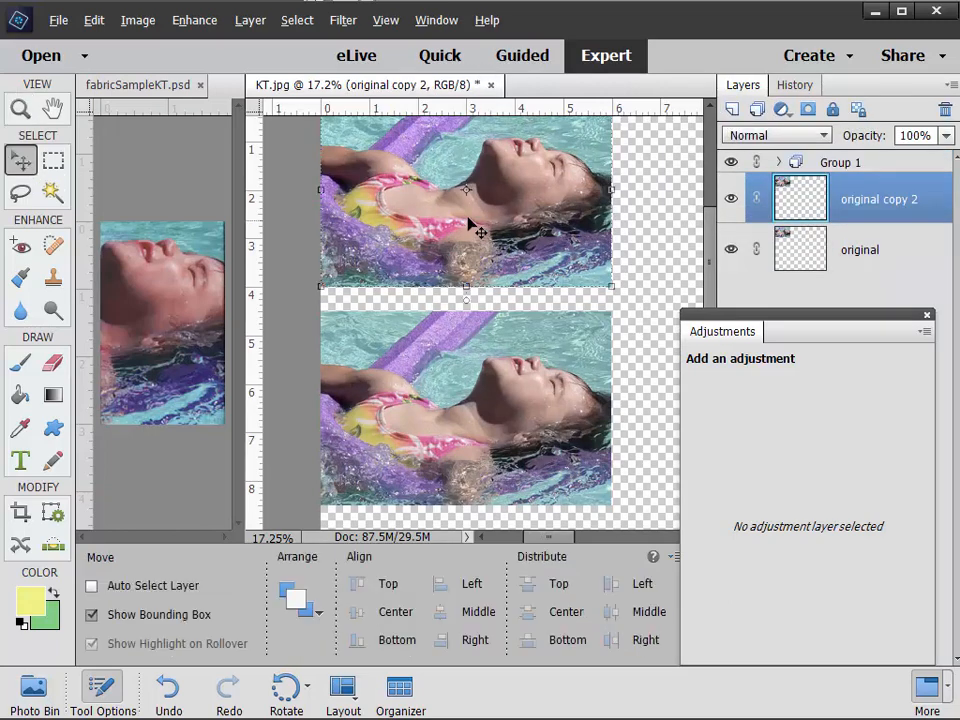
left_click_drag(465, 215, 658, 388)
left_click_drag(551, 545, 598, 538)
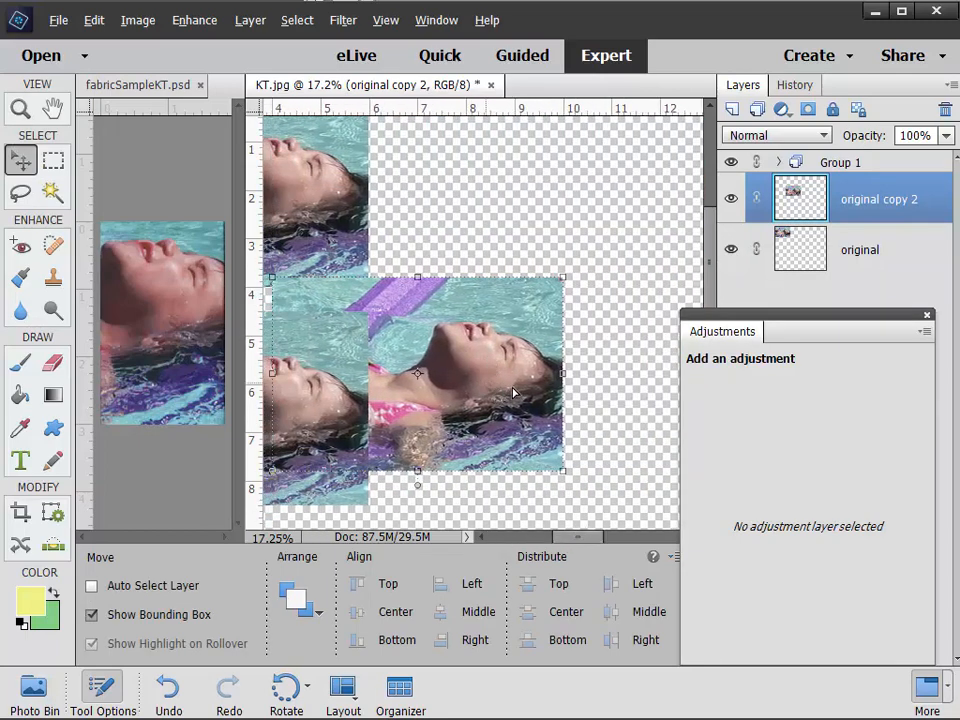
left_click_drag(490, 387, 294, 452)
left_click_drag(580, 543, 548, 545)
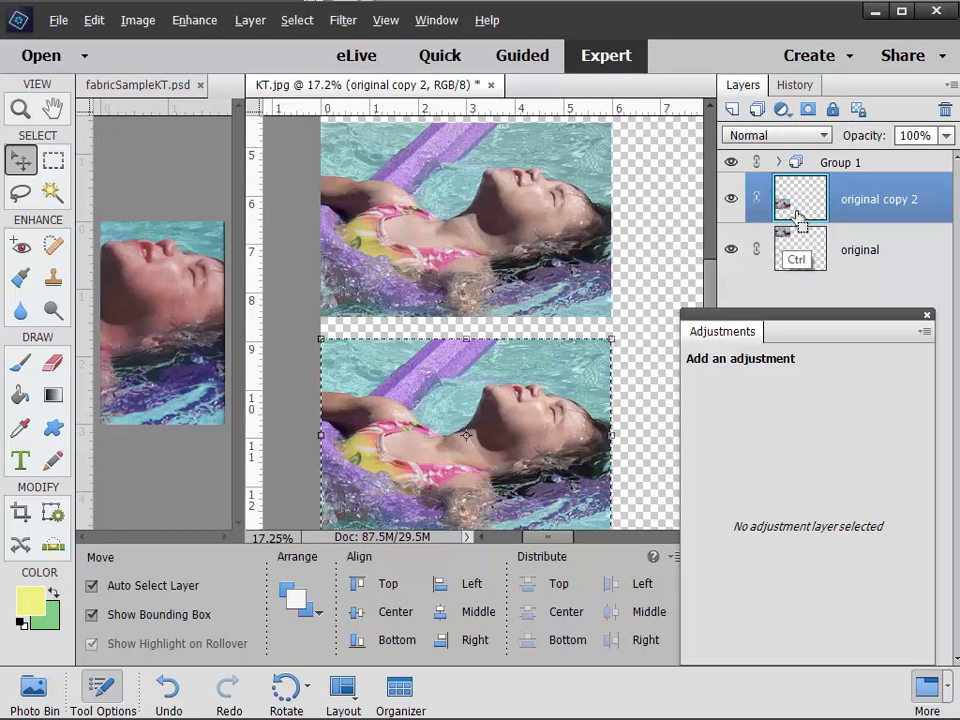
Select the outline of the "original copy 2" photo and add a Hue/Saturation adjustment layer limited to it.
left_click(785, 208, "ctrl")
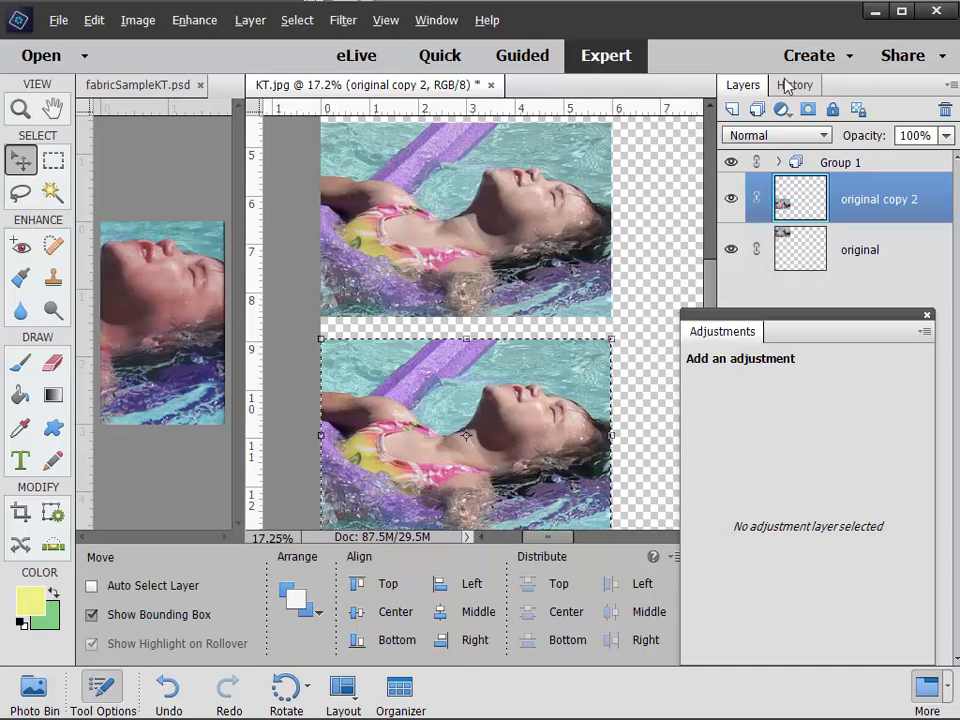
left_click(783, 110)
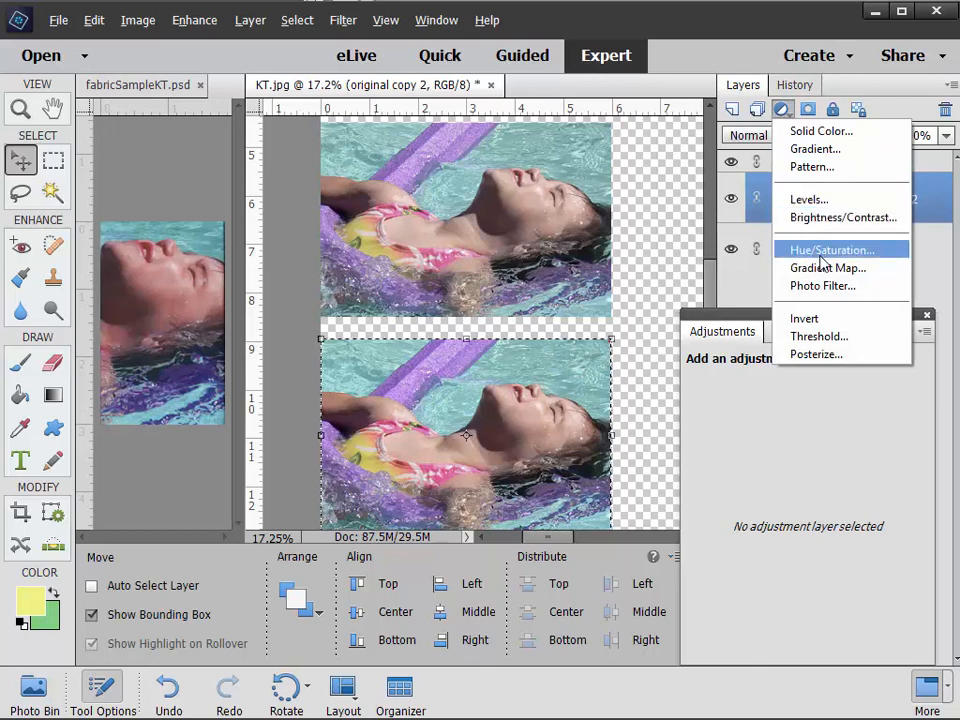
left_click(828, 252)
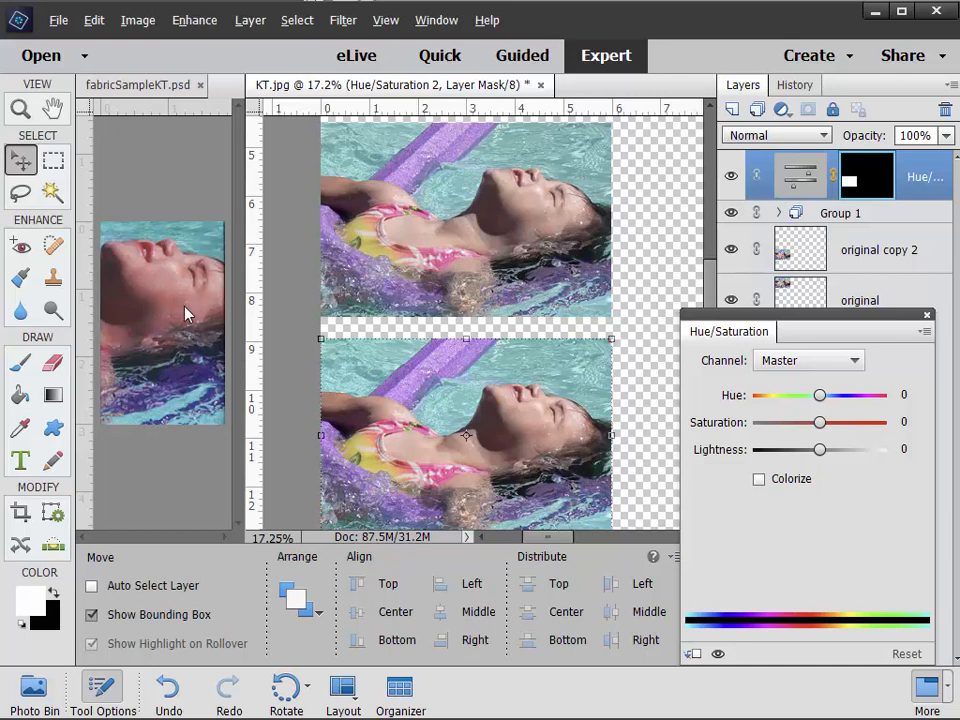
Try a Reds channel hue of -180 and then -4 on the third photo, and reset the adjustment.
left_click(857, 366)
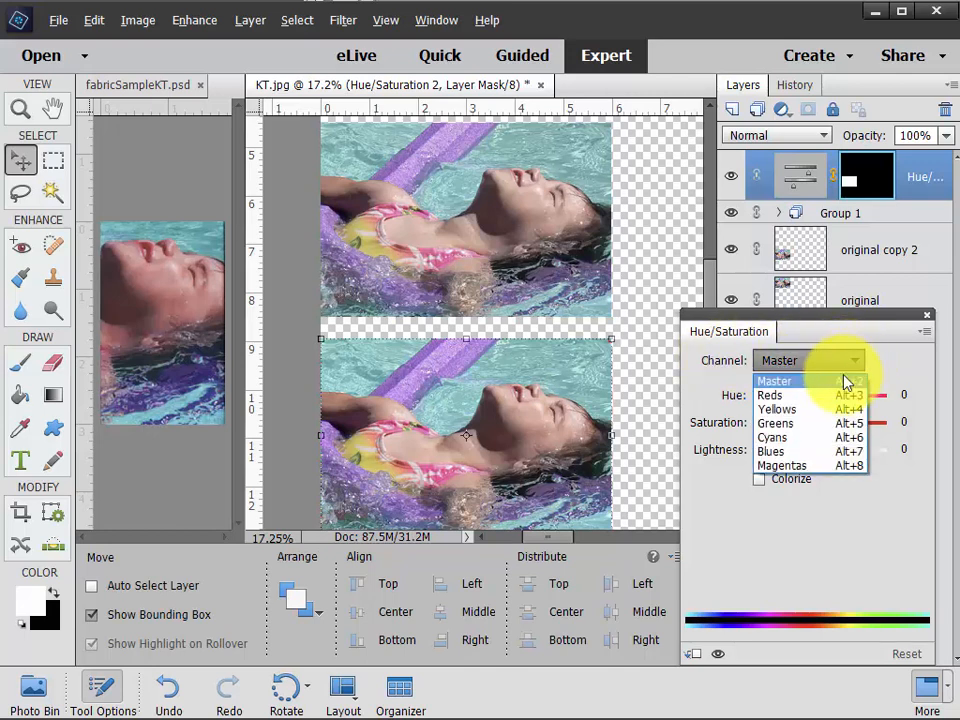
left_click(773, 395)
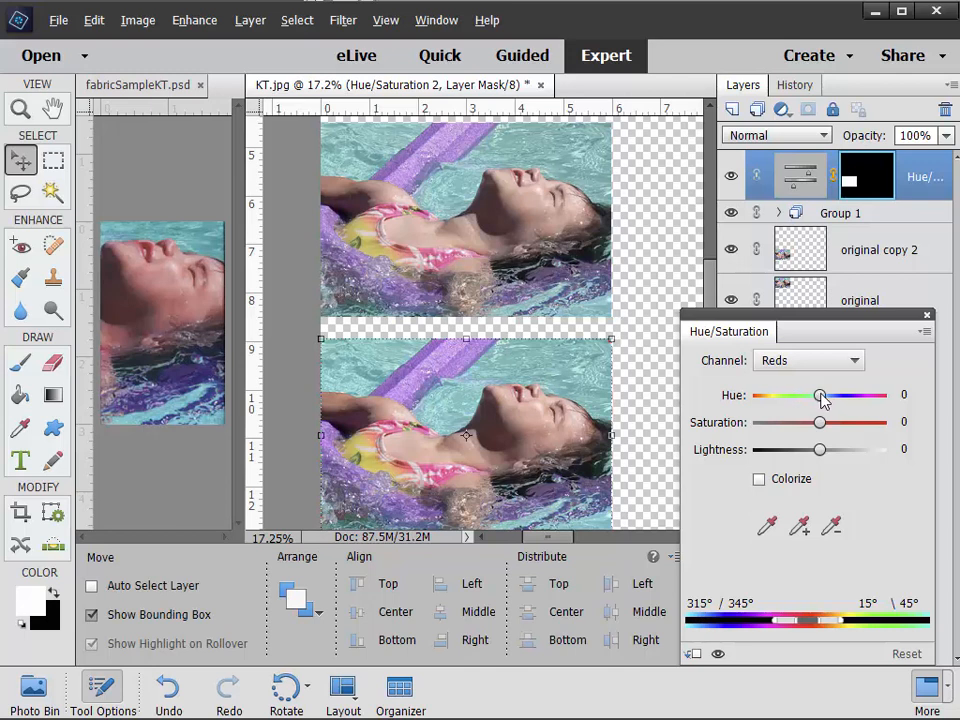
left_click_drag(822, 399, 697, 407)
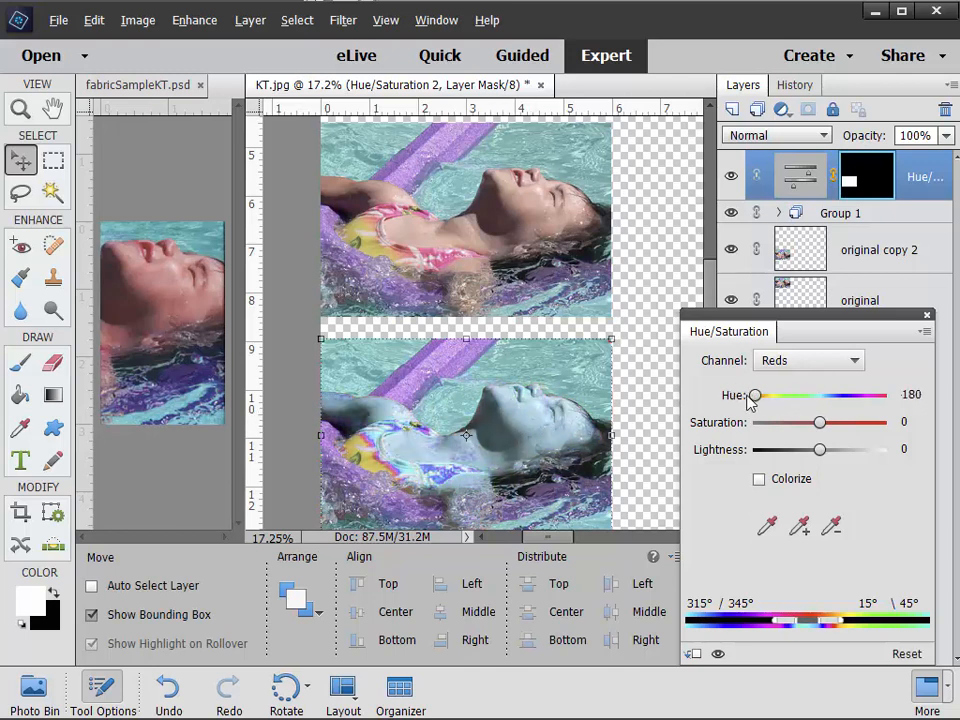
left_click_drag(757, 398, 817, 397)
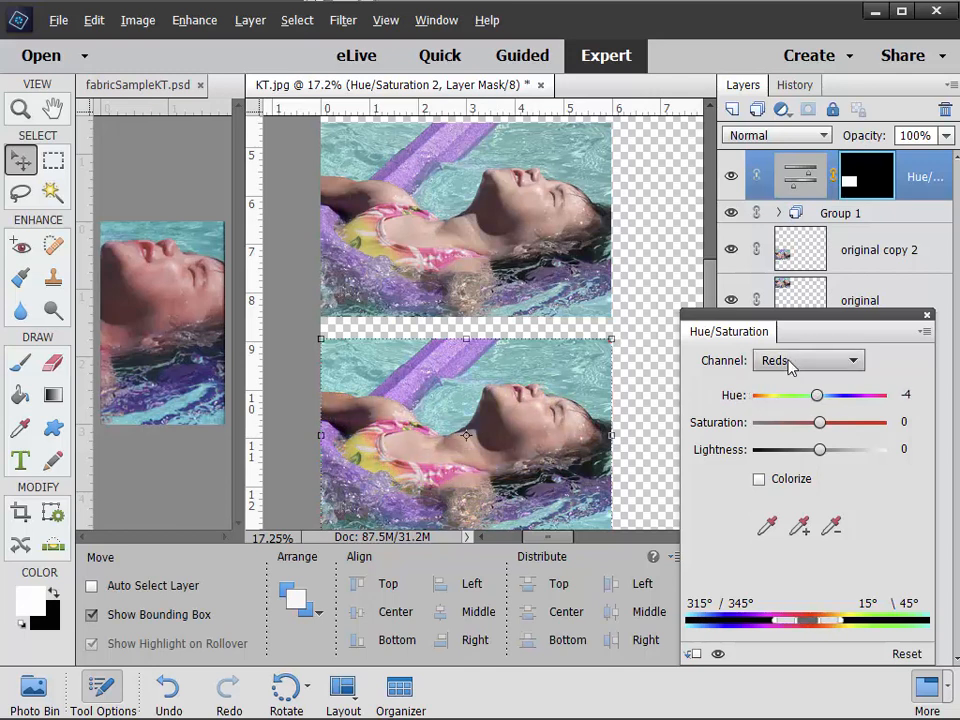
left_click(914, 653)
Try a Magentas channel hue of -25 and saturation of +3 on the third photo, and reset the adjustment.
left_click(852, 362)
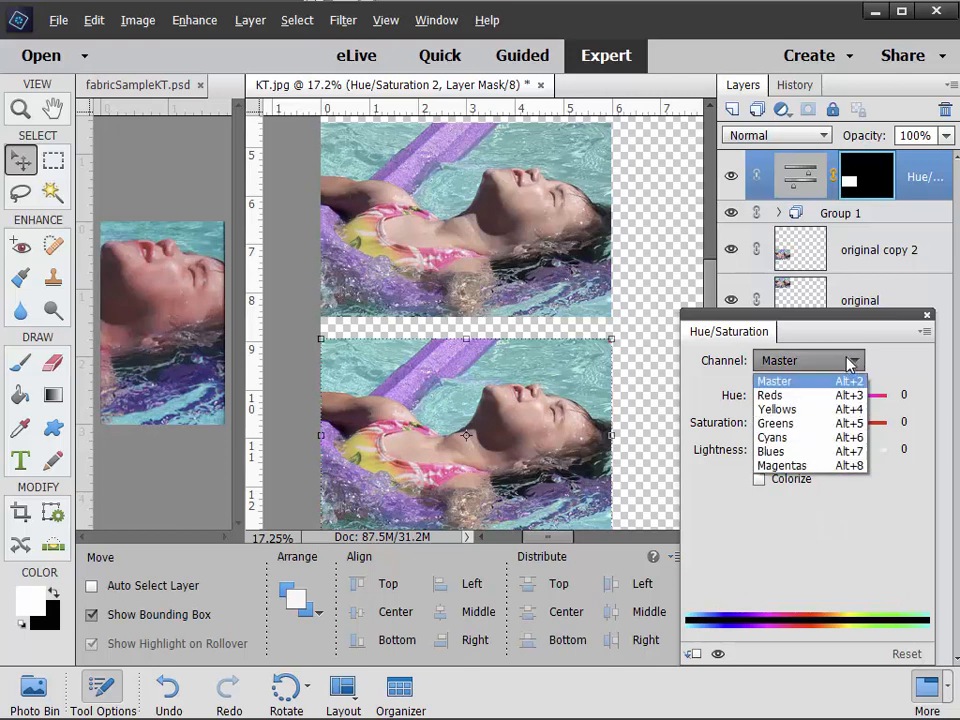
left_click(784, 467)
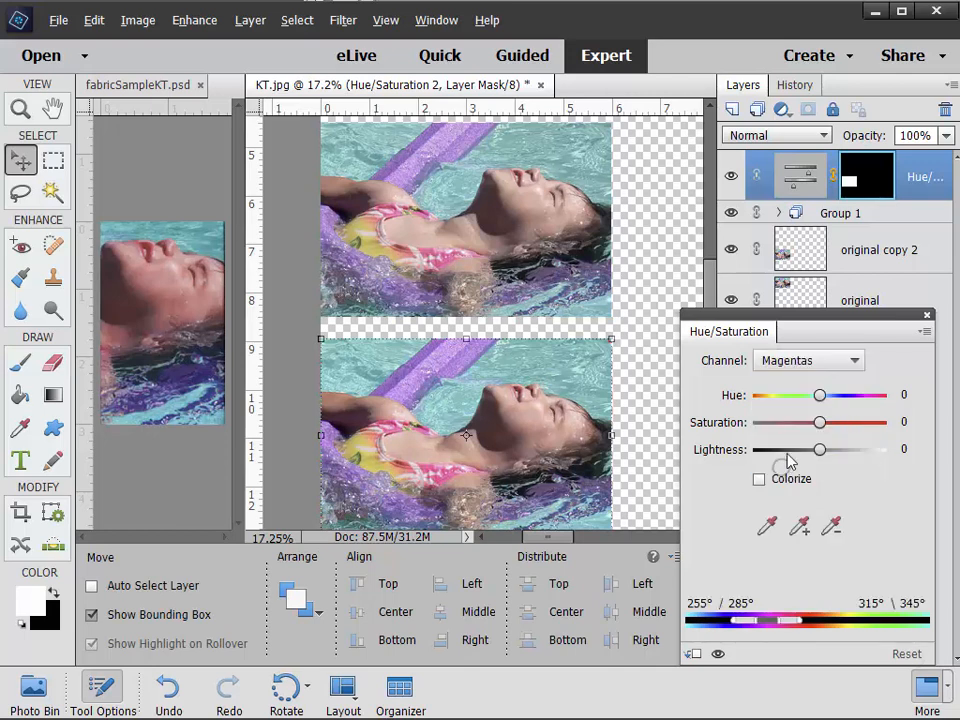
left_click_drag(820, 396, 795, 398)
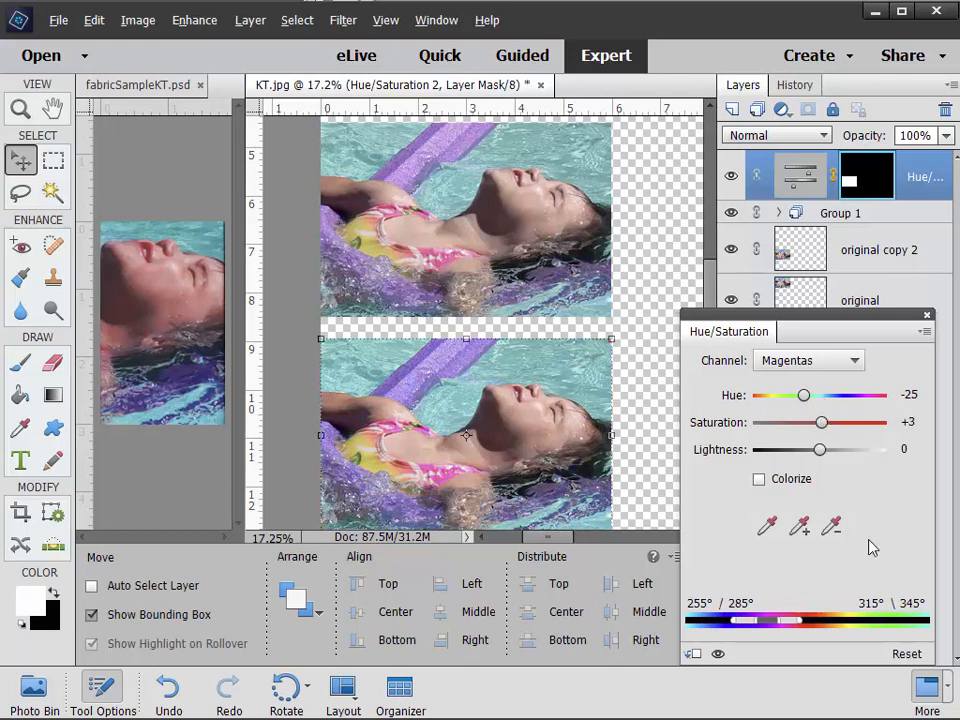
left_click(909, 656)
Set the Reds channel saturation to -14 in the third photo's Hue/Saturation adjustment.
left_click(855, 360)
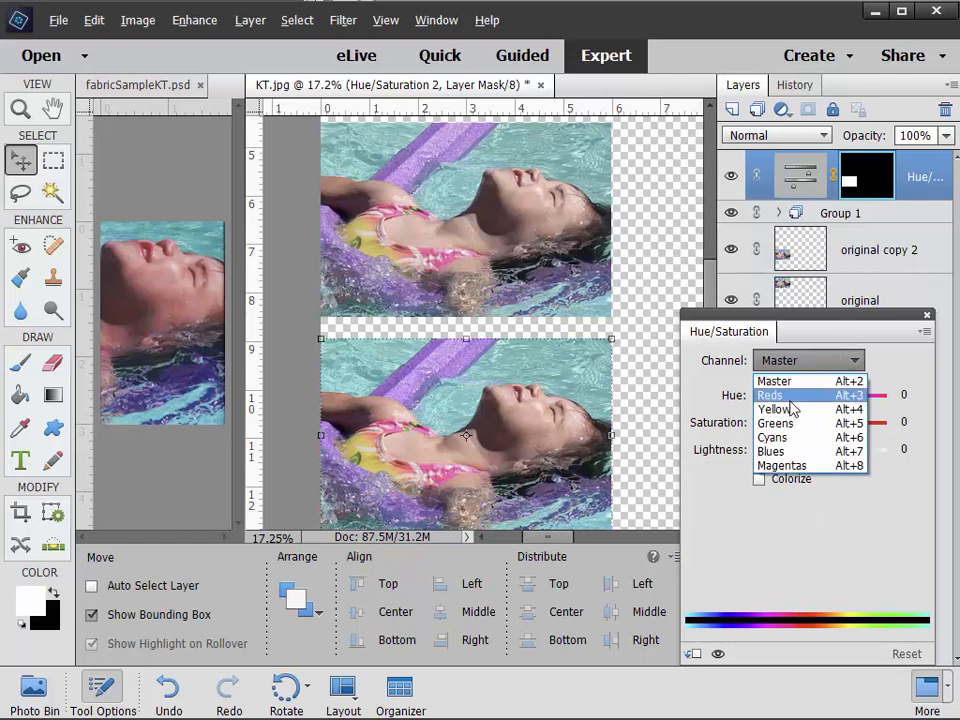
left_click(790, 398)
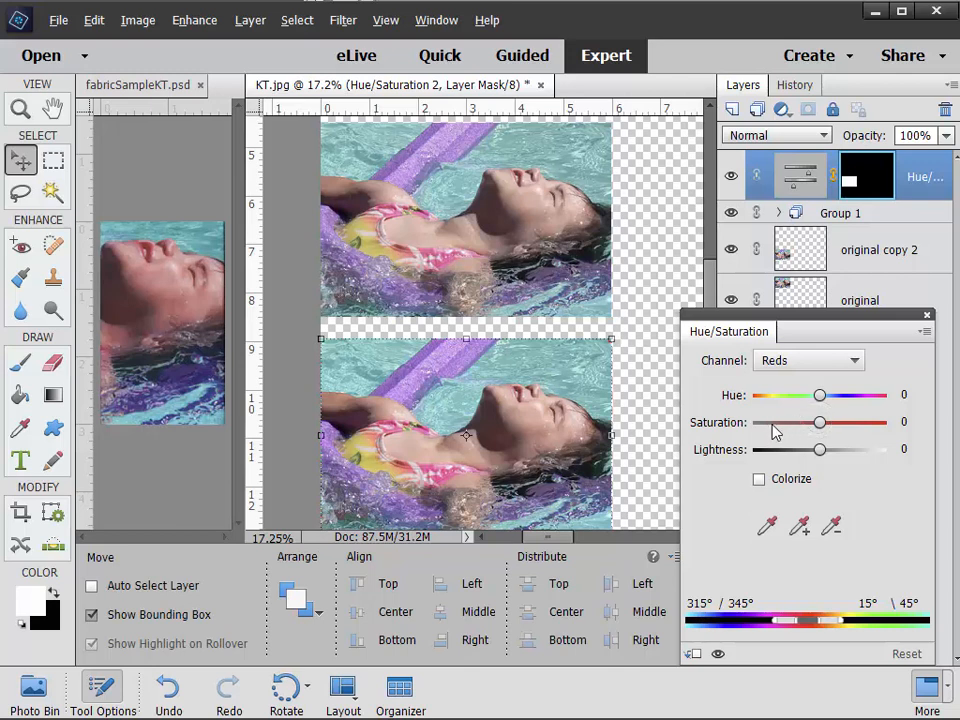
left_click_drag(820, 423, 780, 423)
left_click_drag(772, 430, 815, 430)
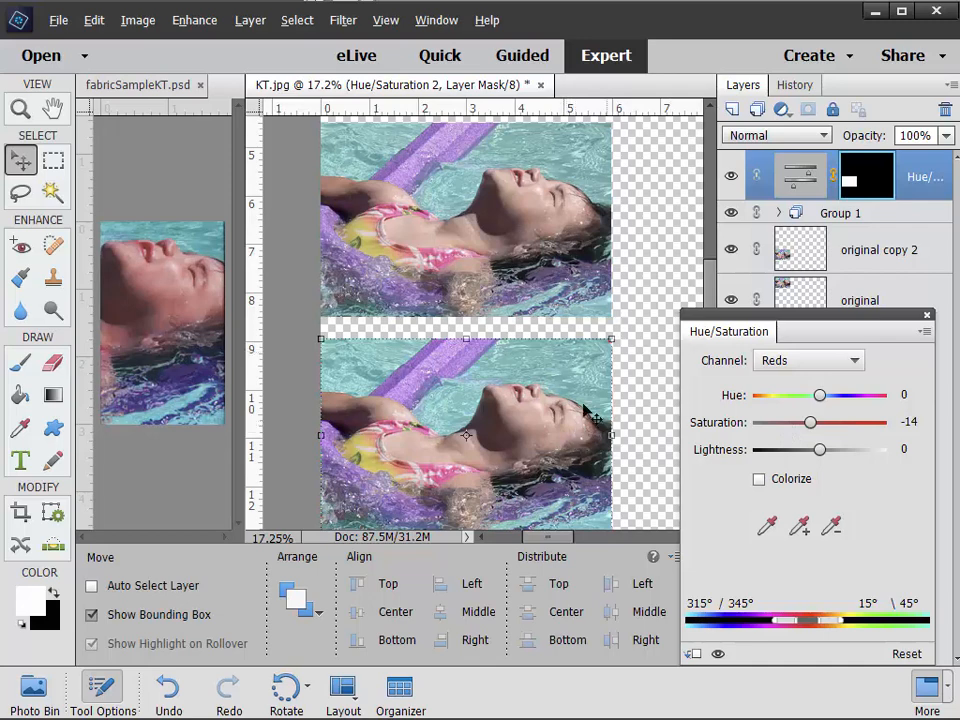
Move the "original copy 2" layer directly beneath its Hue/Saturation adjustment layer and group the two layers.
left_click_drag(710, 290, 700, 212)
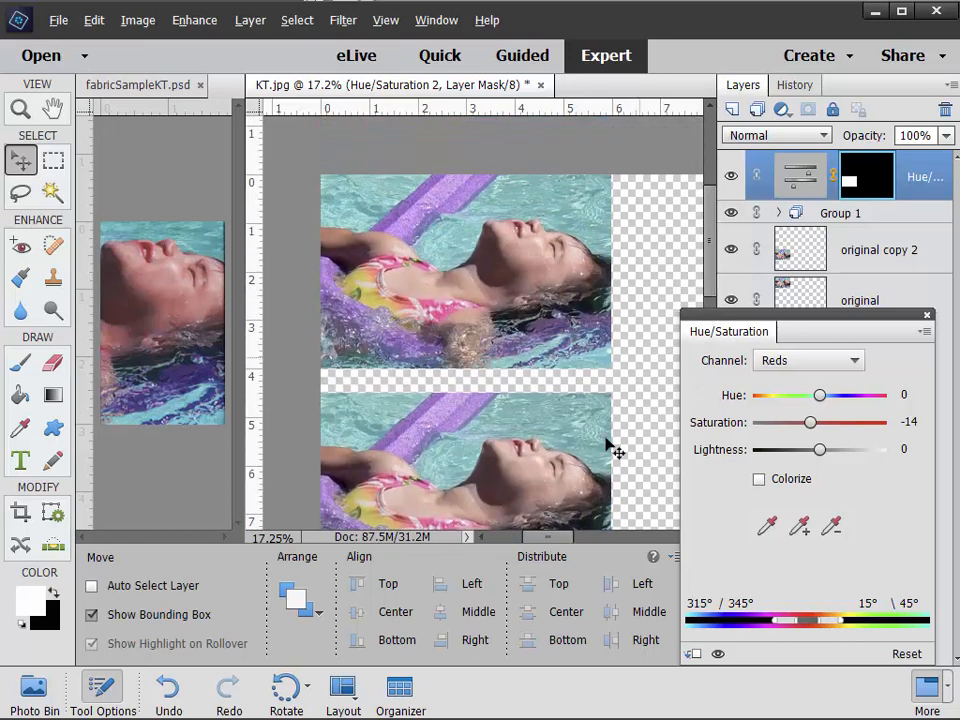
left_click_drag(561, 537, 584, 539)
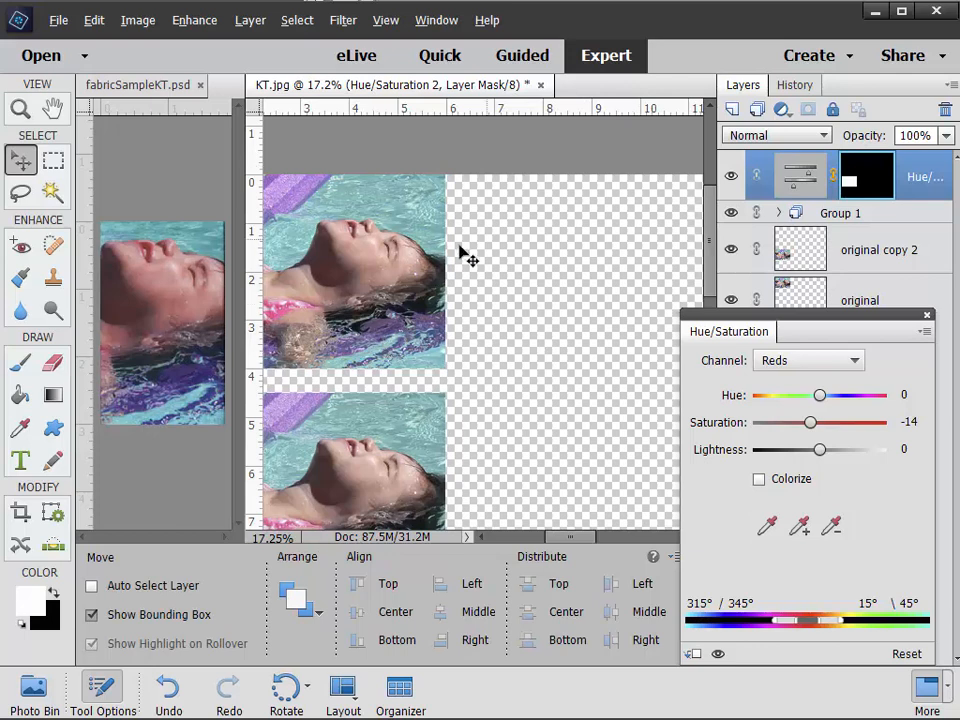
mouse_move(571, 538)
left_mouse_down()
mouse_move(528, 538)
mouse_move(578, 543)
left_mouse_up()
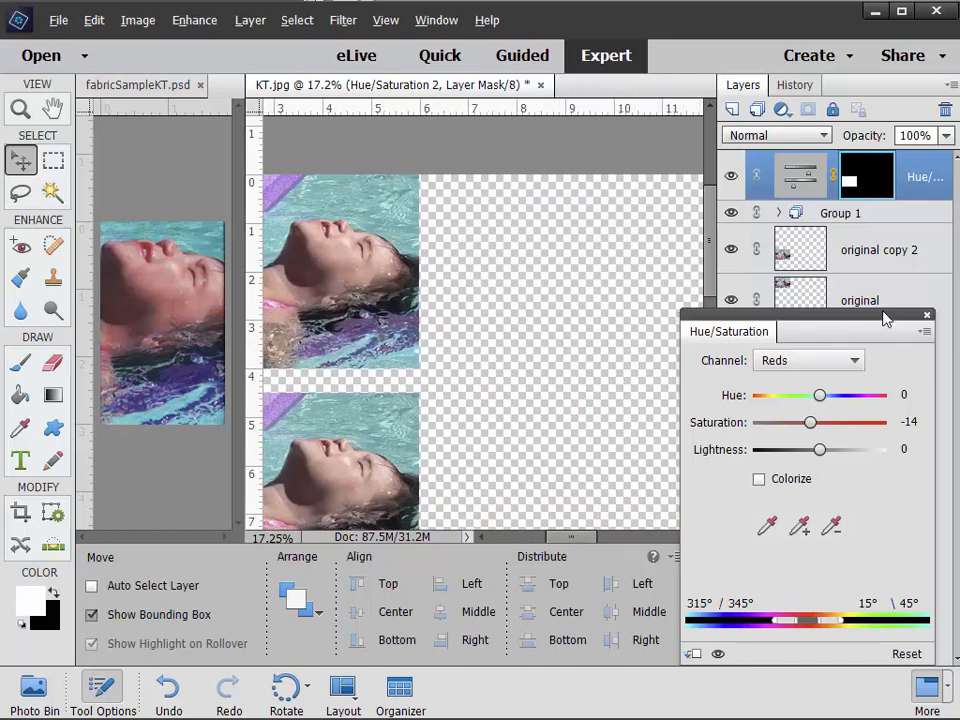
left_click_drag(884, 318, 510, 293)
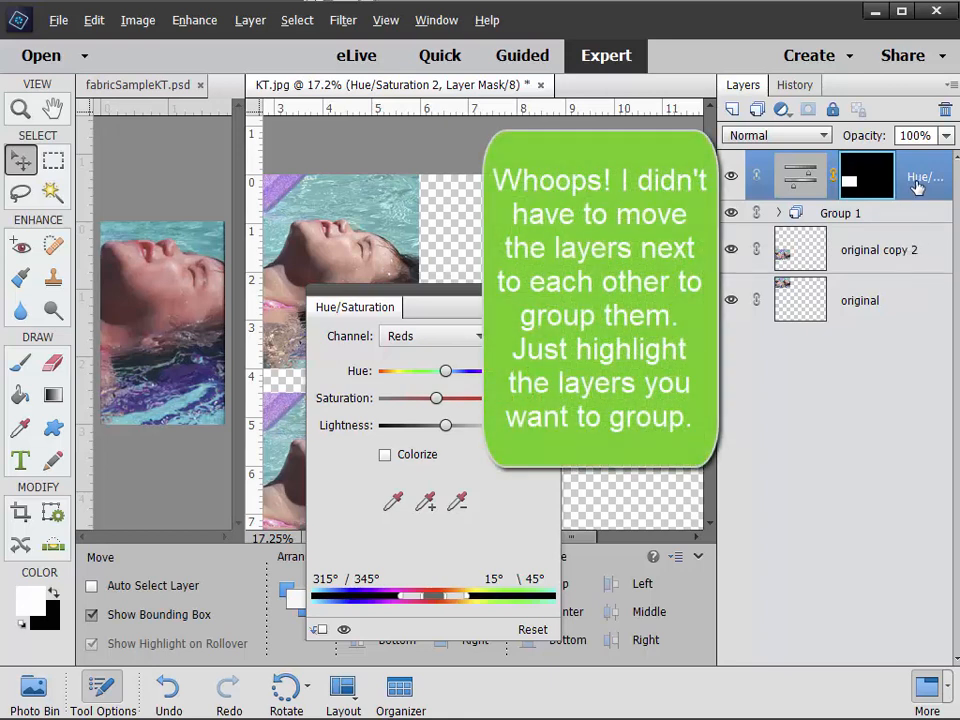
left_click_drag(912, 258, 884, 229)
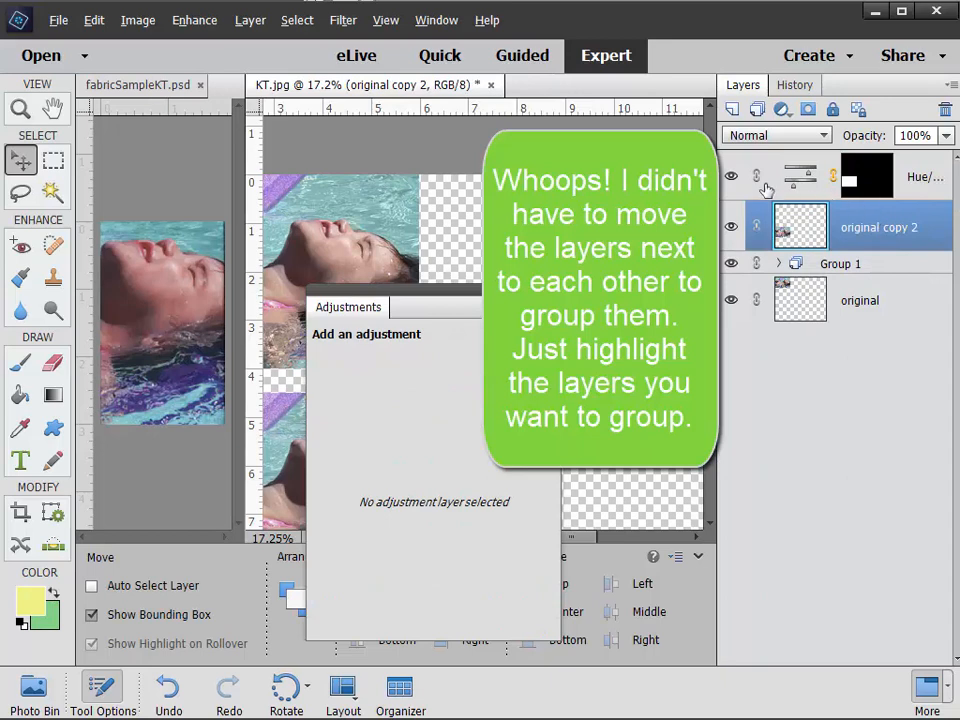
left_click(918, 186, "ctrl")
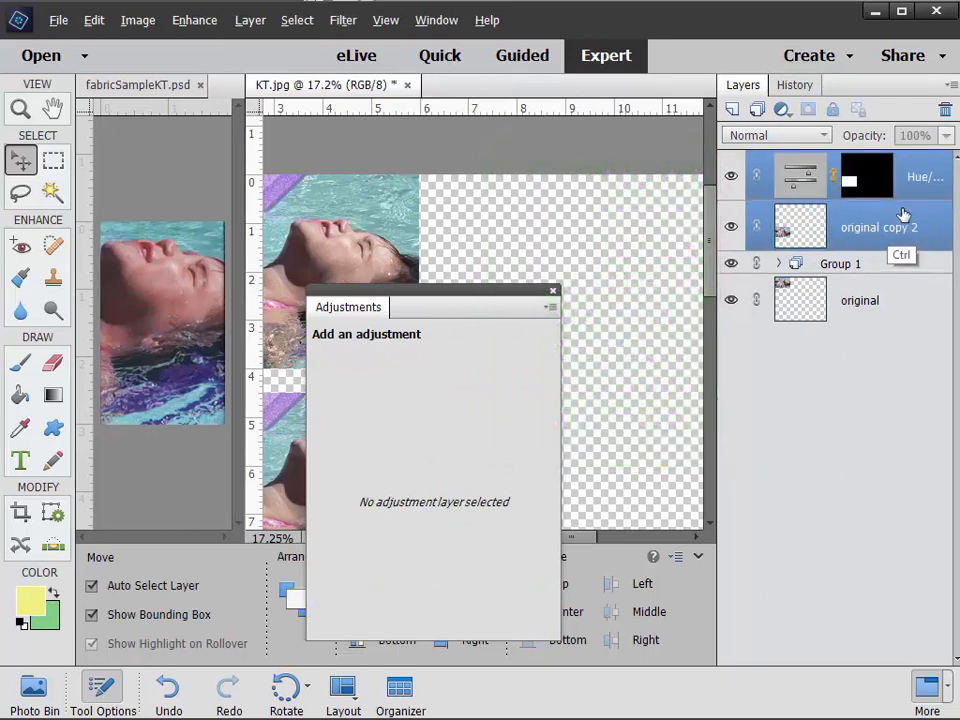
left_click(757, 110)
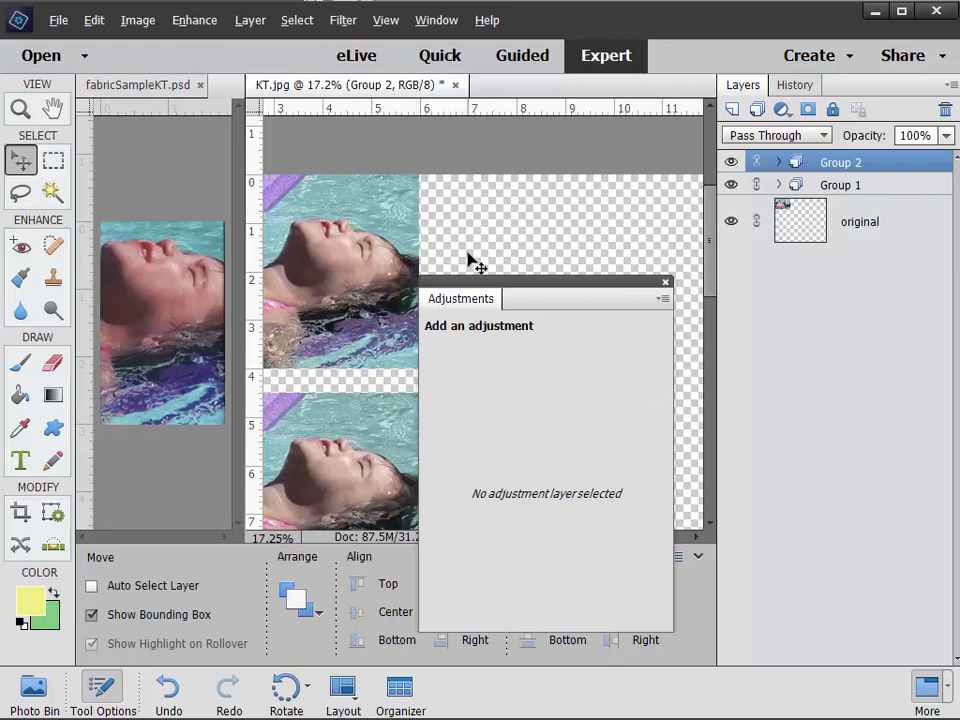
Hide and show Group 2 to compare the third photo with the others.
left_click_drag(711, 240, 711, 294)
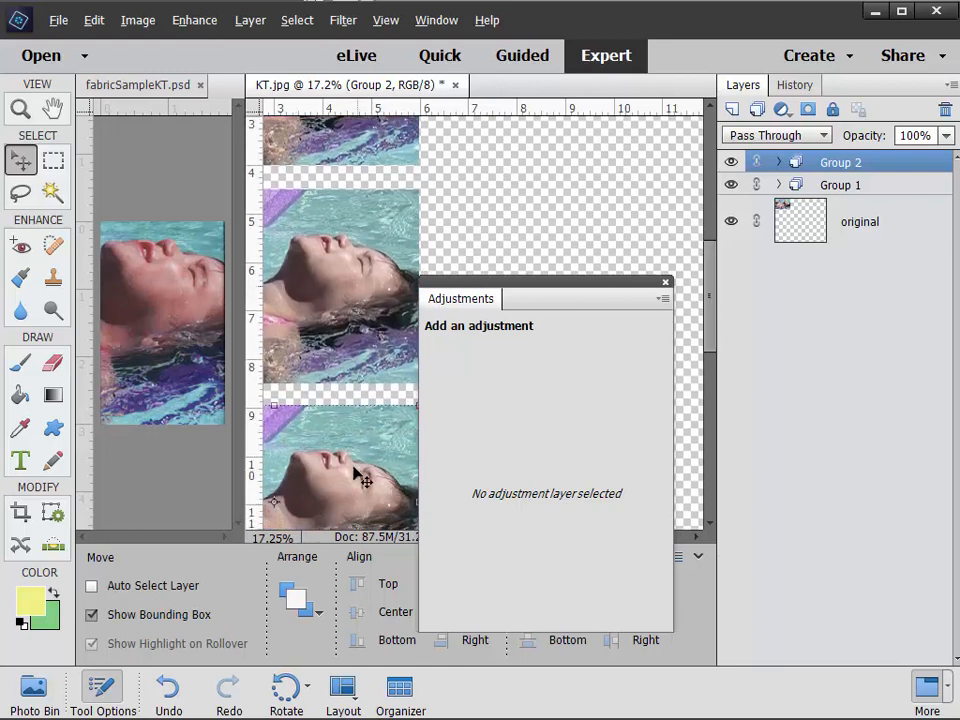
left_click(731, 161)
left_click(731, 161)
left_click(731, 162)
left_click(731, 162)
Expand Group 2 and review the Reds channel settings of its Hue/Saturation adjustment.
left_click(781, 163)
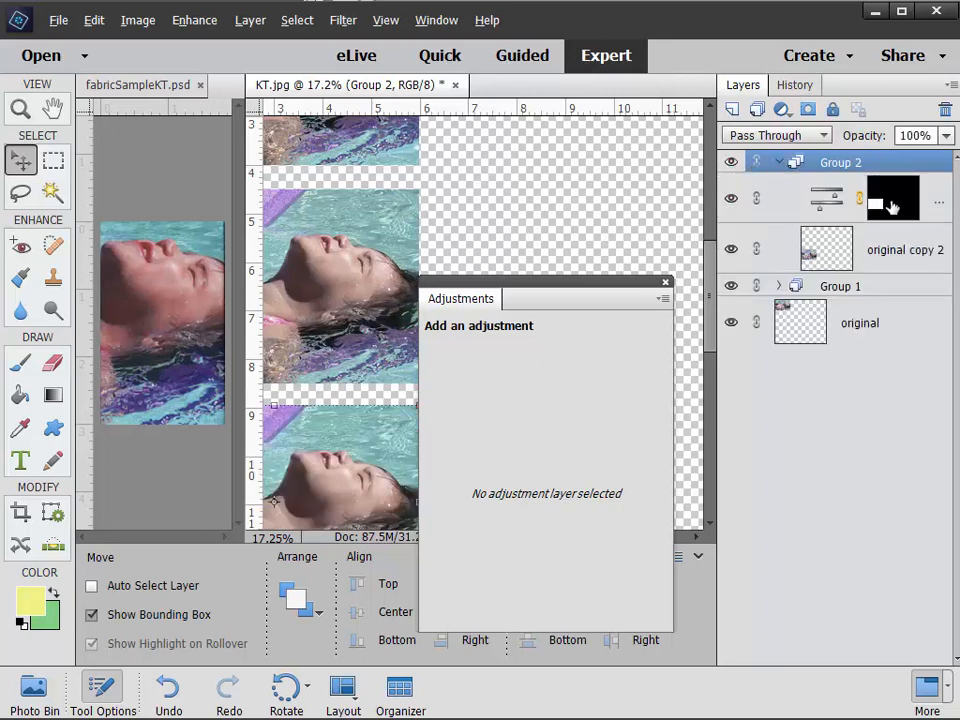
left_click(822, 196)
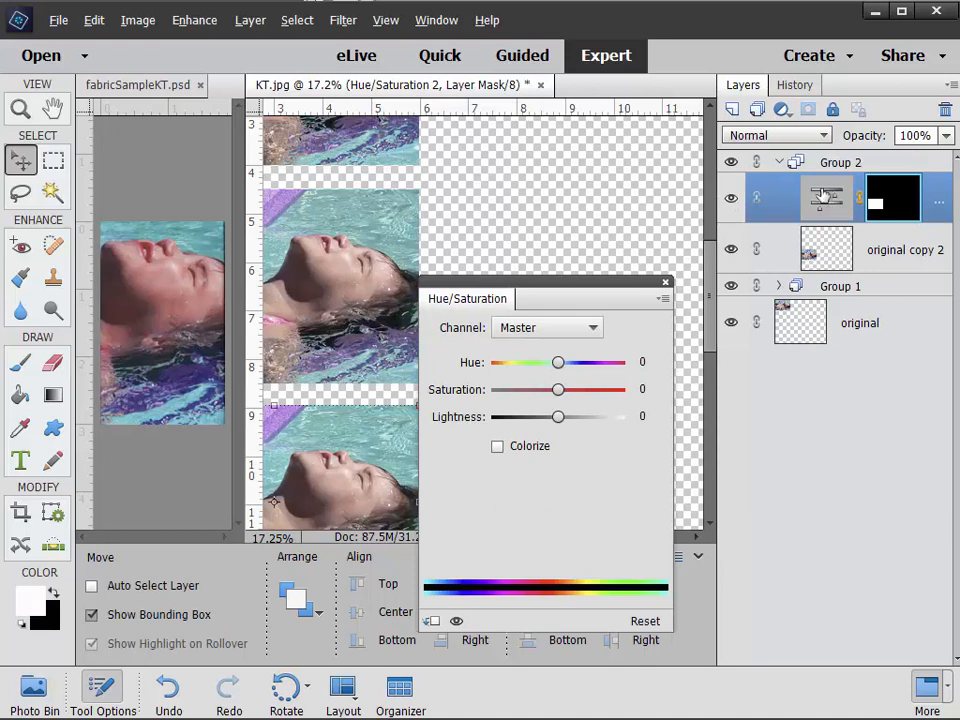
left_click(822, 196)
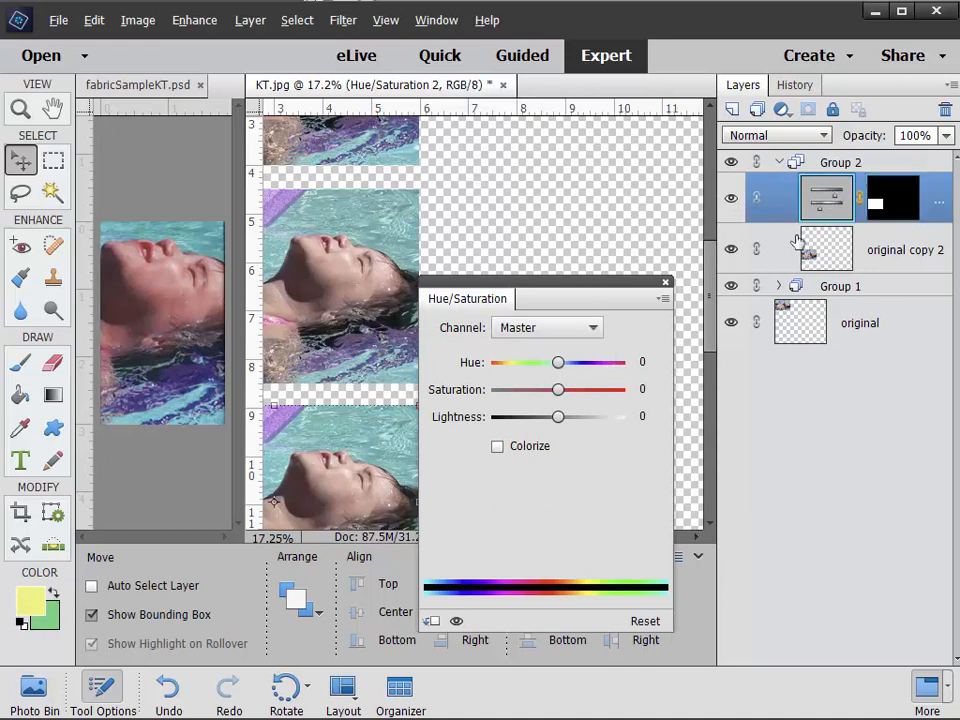
left_click(594, 331)
left_click(576, 364)
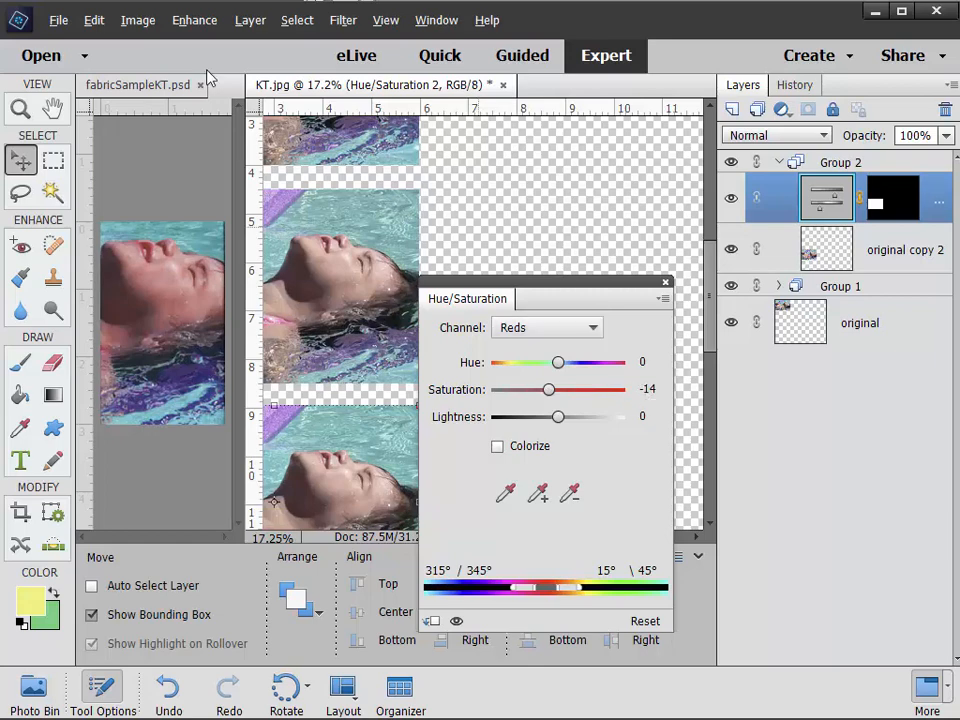
Open PRINT-stretched58X41.psd and add a Hue/Saturation adjustment layer above its background.
left_click(60, 22)
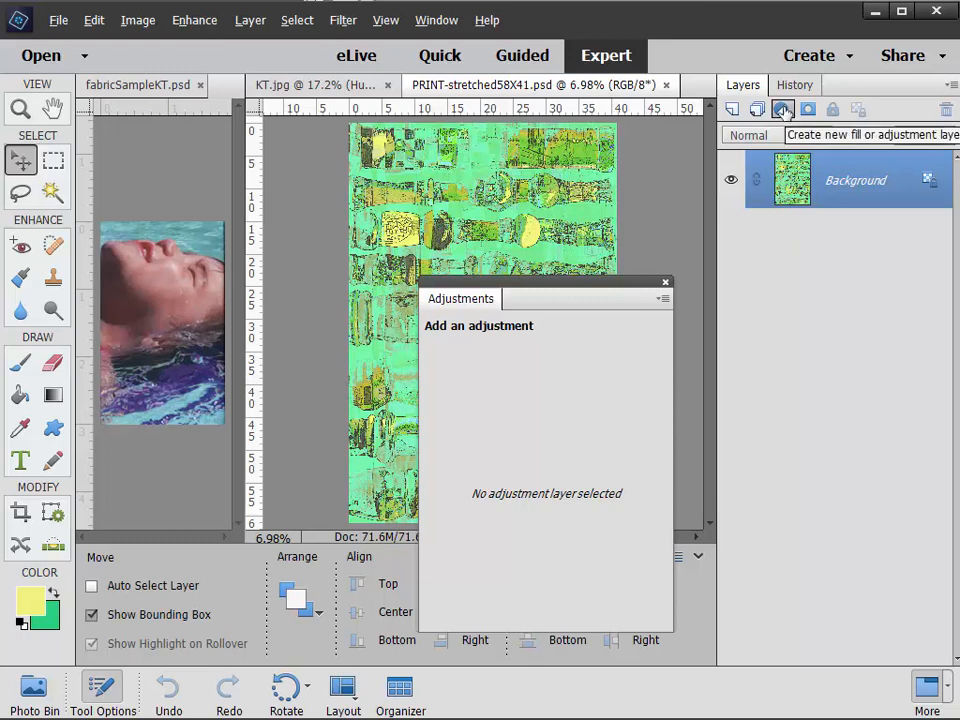
left_click(783, 110)
left_click(817, 252)
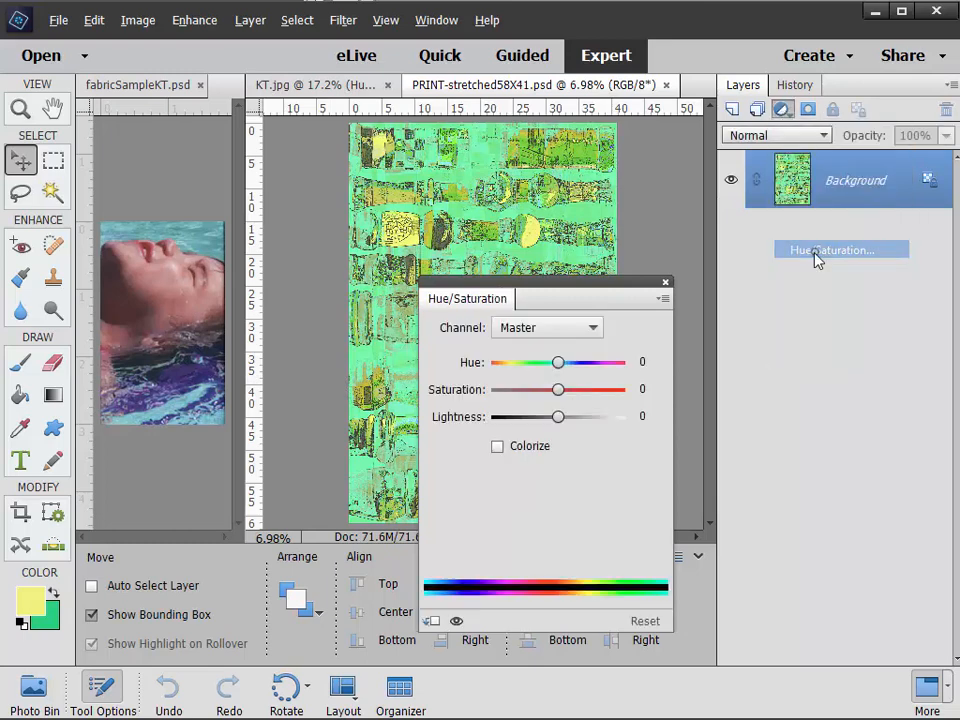
Set the Reds channel saturation to -14 in the print file's Hue/Saturation adjustment.
left_click(560, 327)
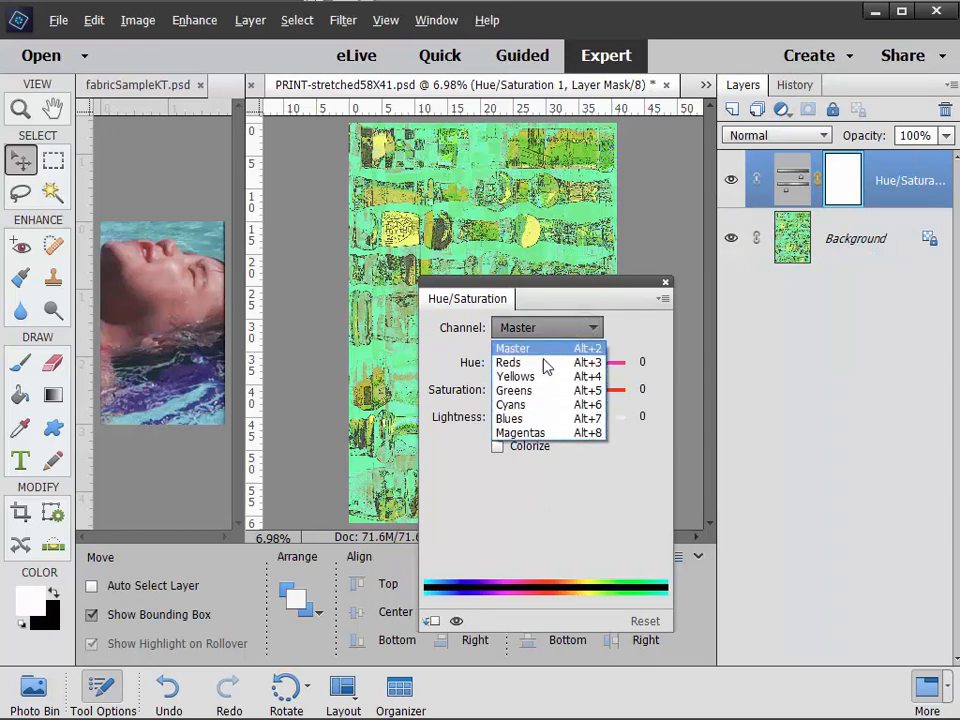
left_click(546, 363)
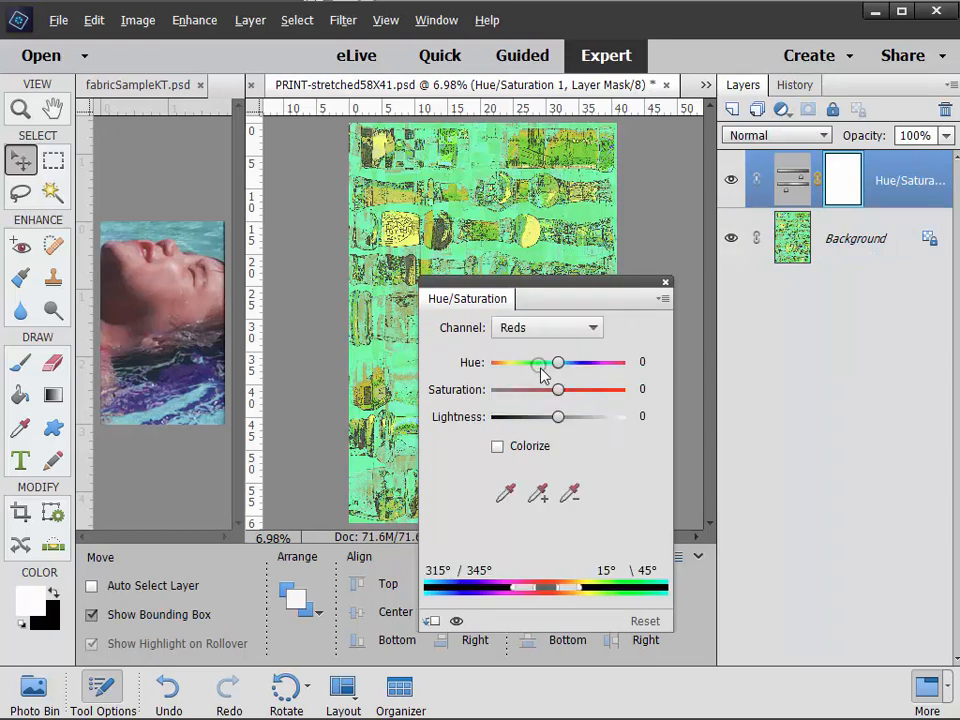
left_click(640, 390)
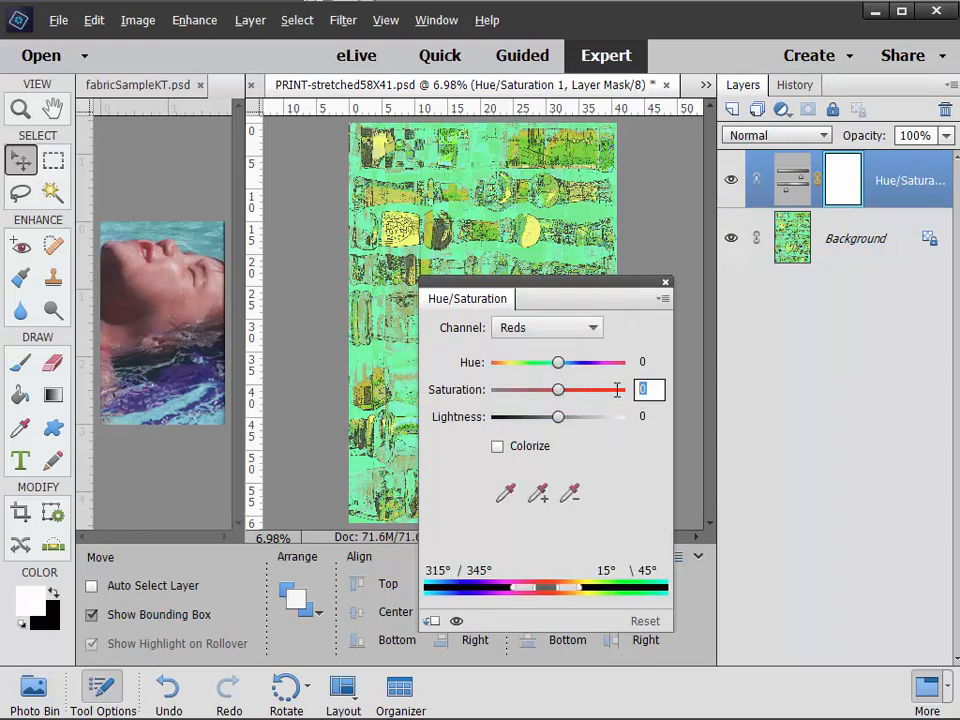
type("-14")
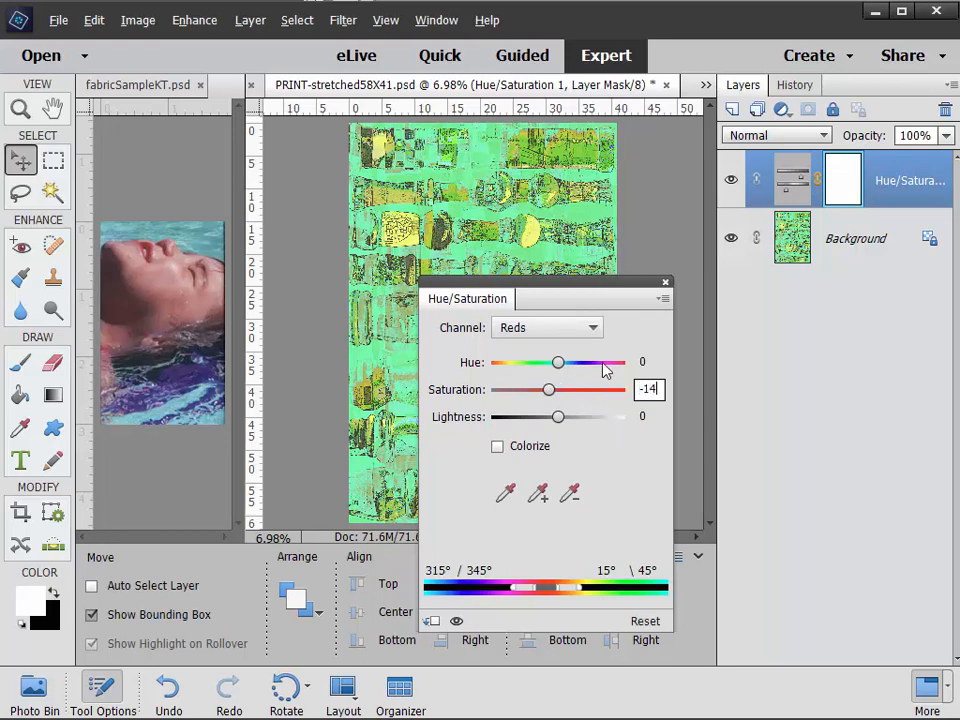
key("Return")
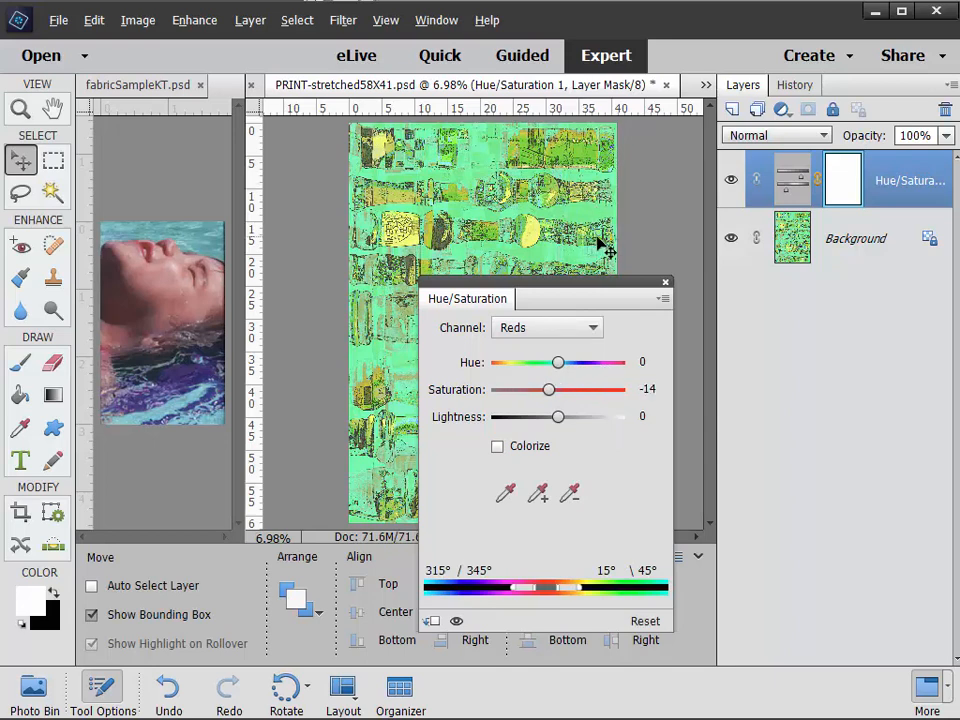